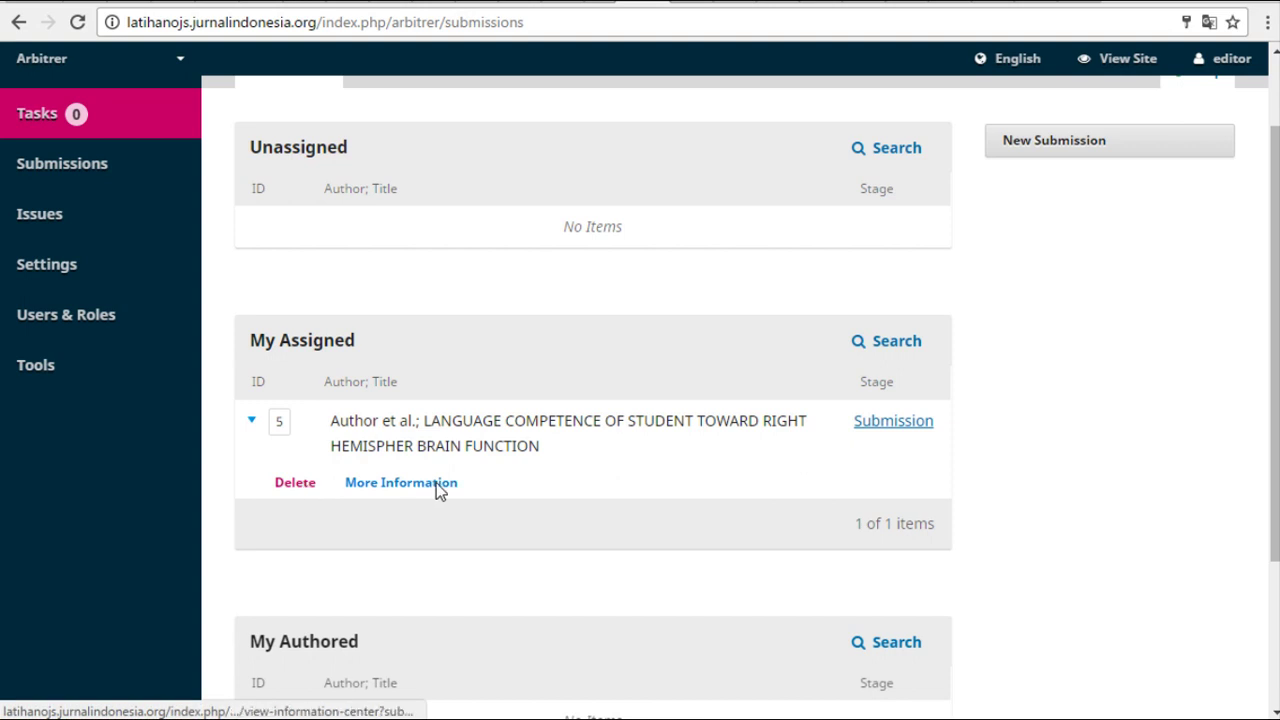
{"action": "left_click", "coordinate": [436, 484]}
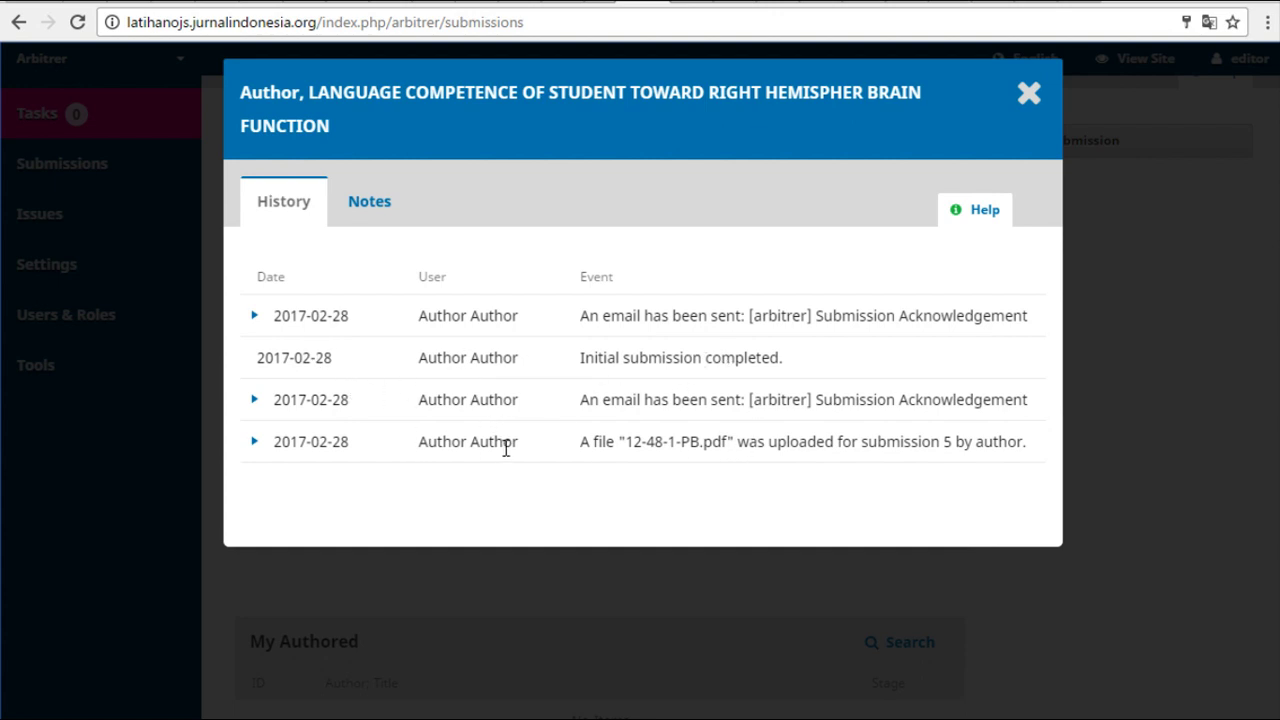
{"action": "left_click", "coordinate": [369, 208]}
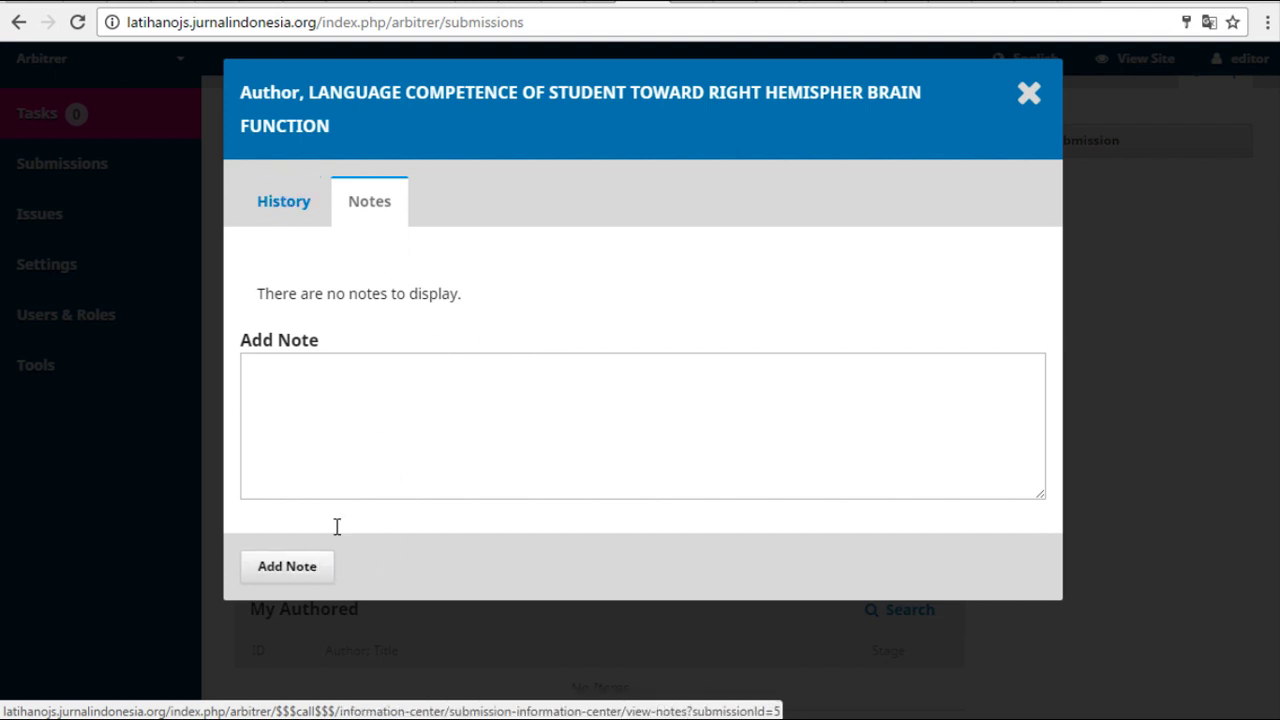
{"action": "left_click", "coordinate": [1029, 93]}
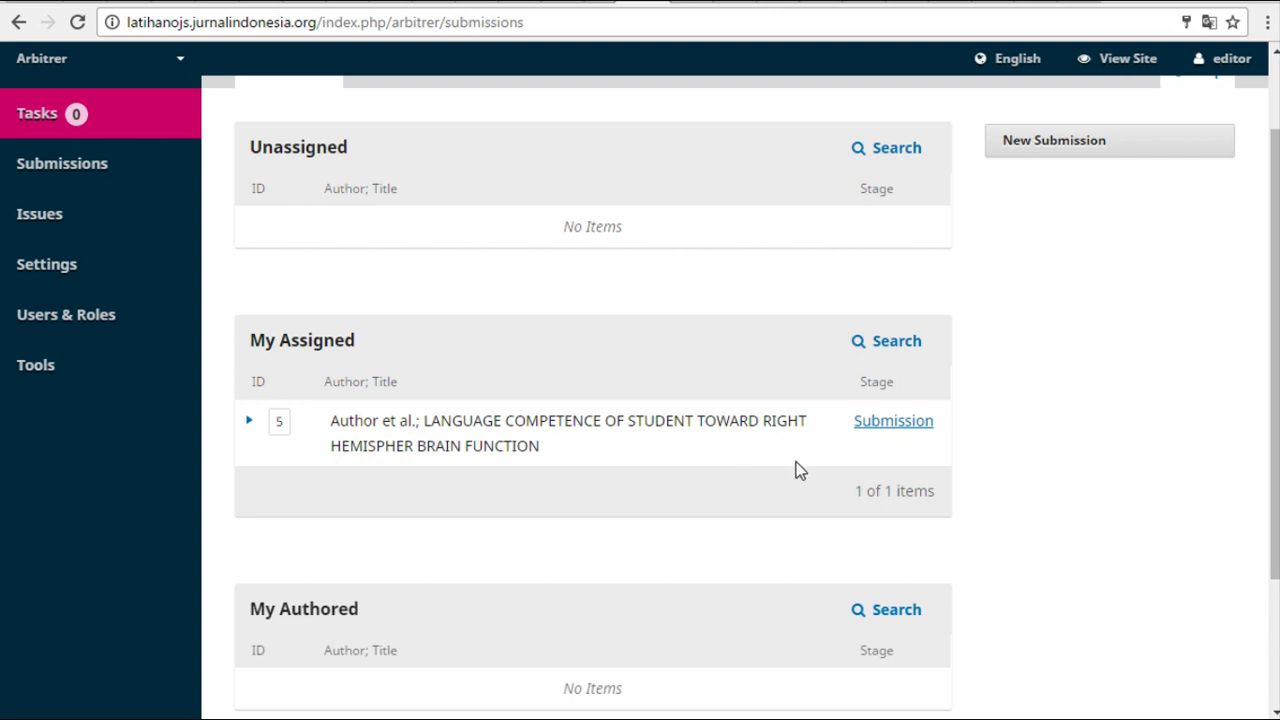
Step: Open submission 5's workflow and view its Review and Copyediting stages
{"action": "left_click", "coordinate": [867, 424]}
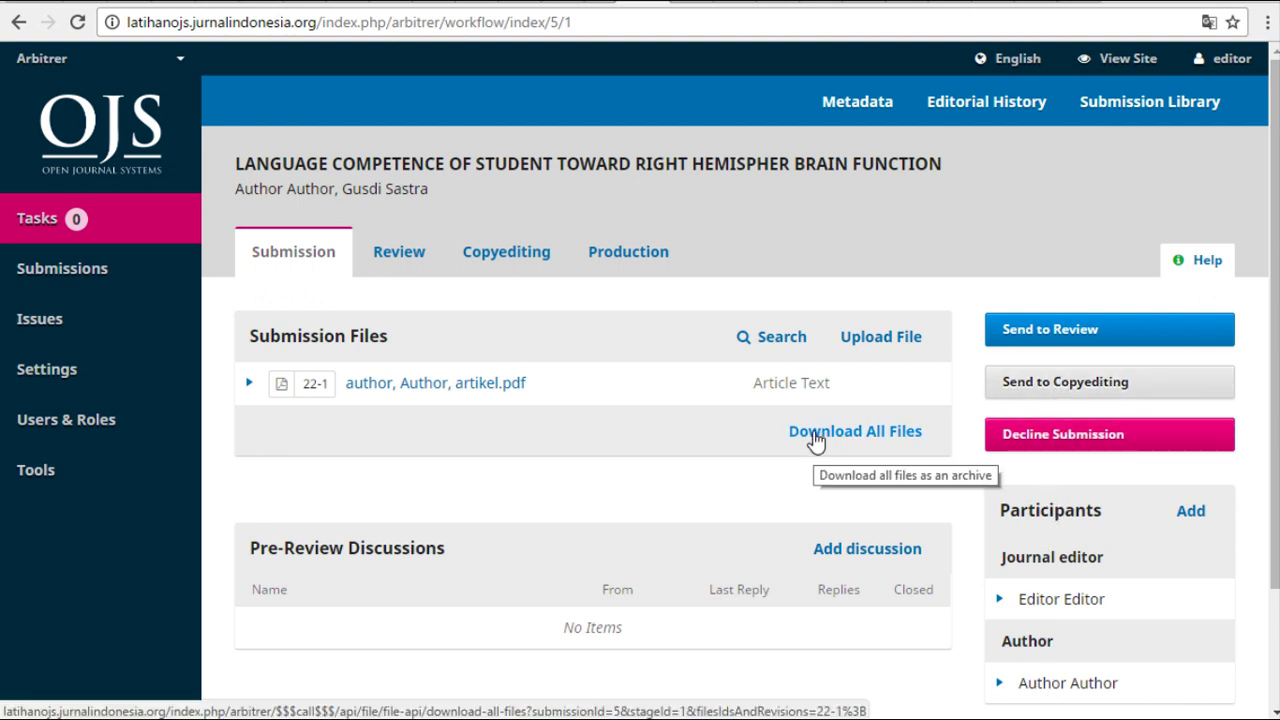
{"action": "left_click", "coordinate": [411, 258]}
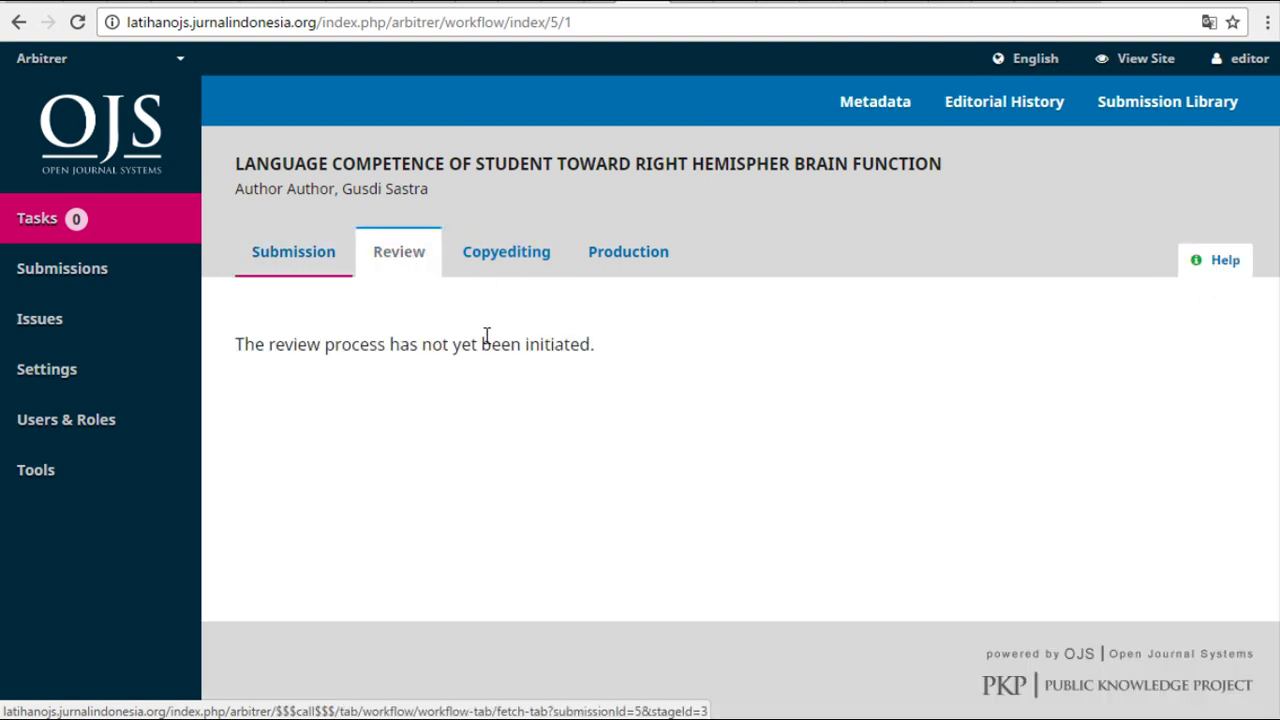
{"action": "left_click", "coordinate": [529, 252]}
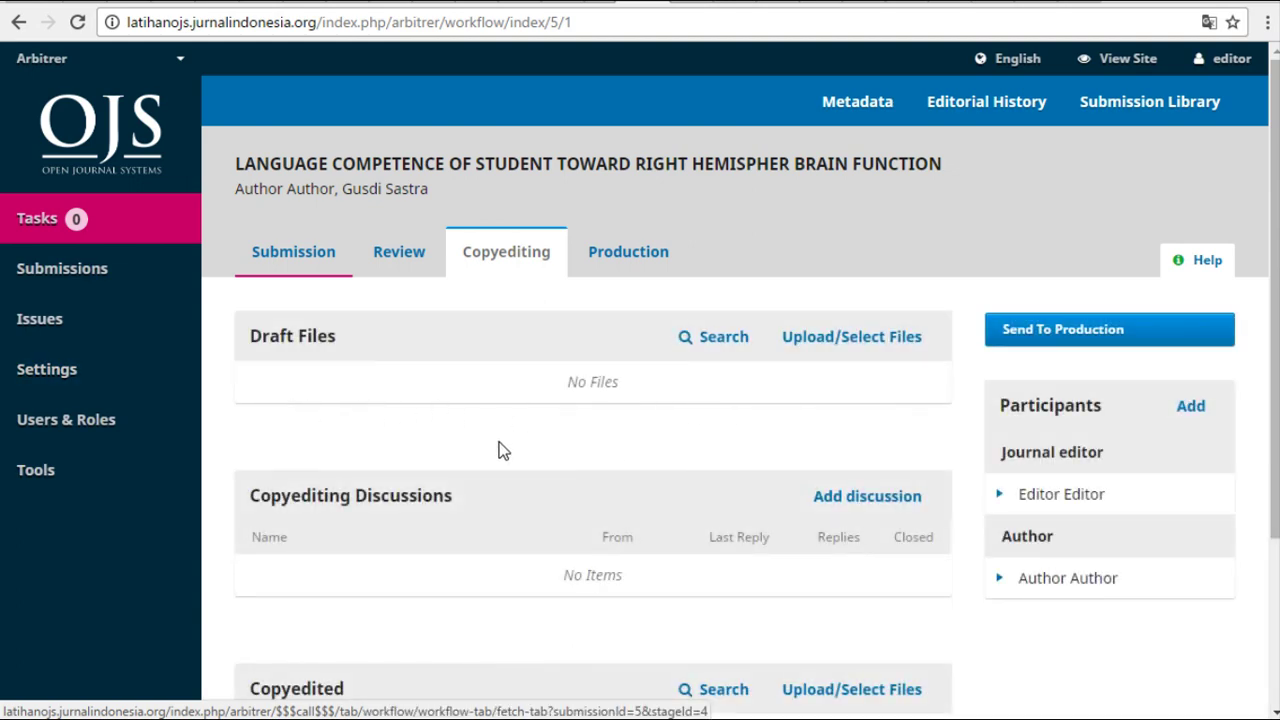
{"action": "scroll", "coordinate": [500, 450], "scroll_direction": "down", "scroll_amount": 3}
{"action": "scroll", "coordinate": [596, 460], "scroll_direction": "up", "scroll_amount": 3}
Step: View the Production stage, then go back to the Submission stage
{"action": "left_click", "coordinate": [624, 280]}
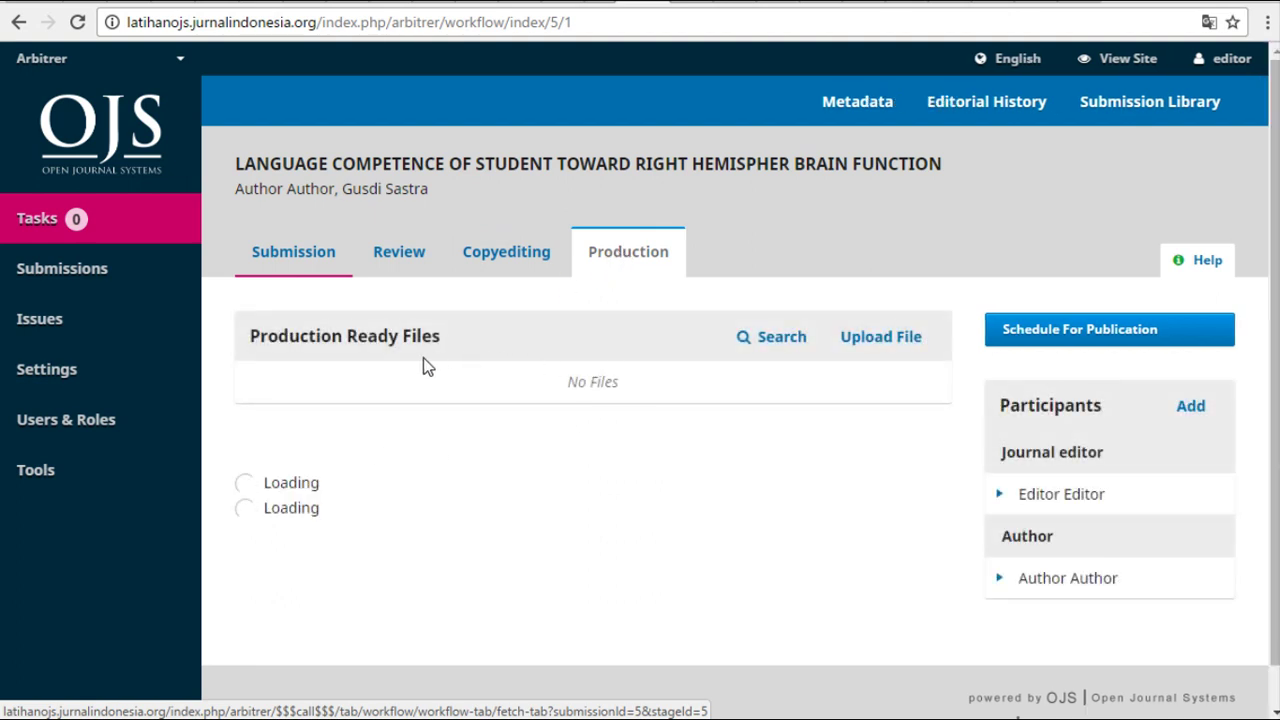
{"action": "scroll", "coordinate": [689, 548], "scroll_direction": "down", "scroll_amount": 3}
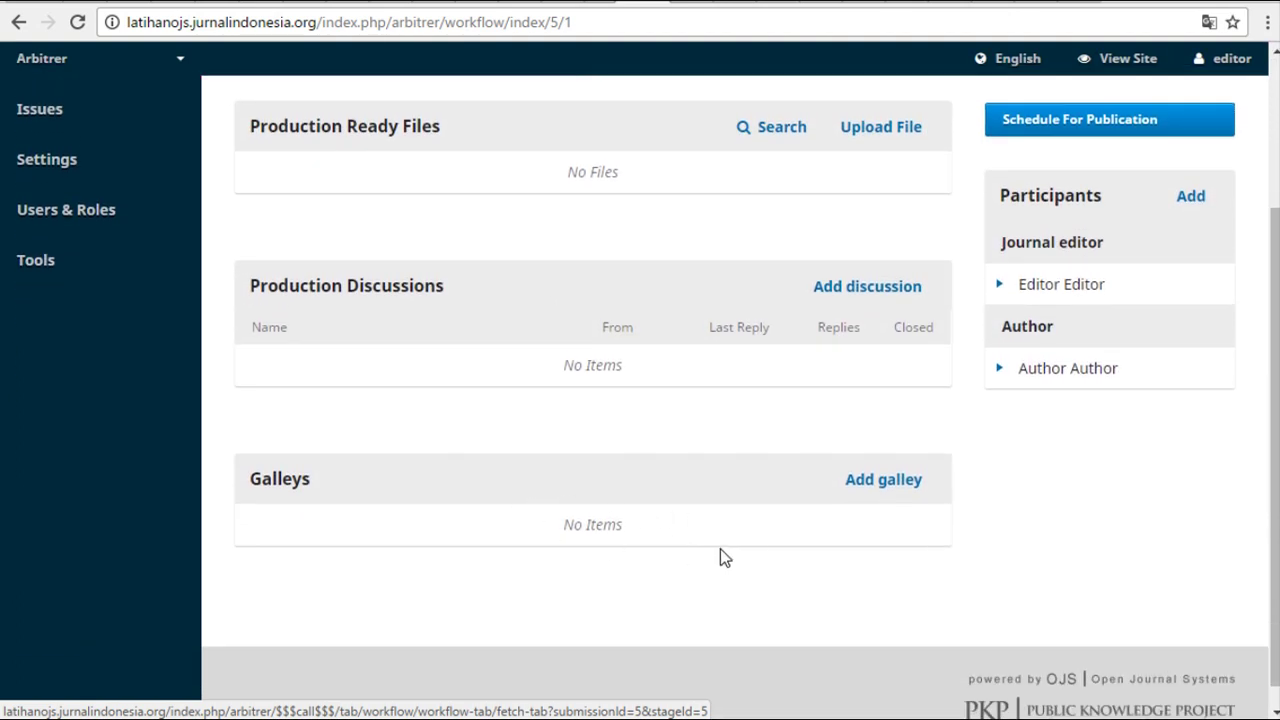
{"action": "scroll", "coordinate": [720, 549], "scroll_direction": "up", "scroll_amount": 3}
{"action": "left_click", "coordinate": [273, 255]}
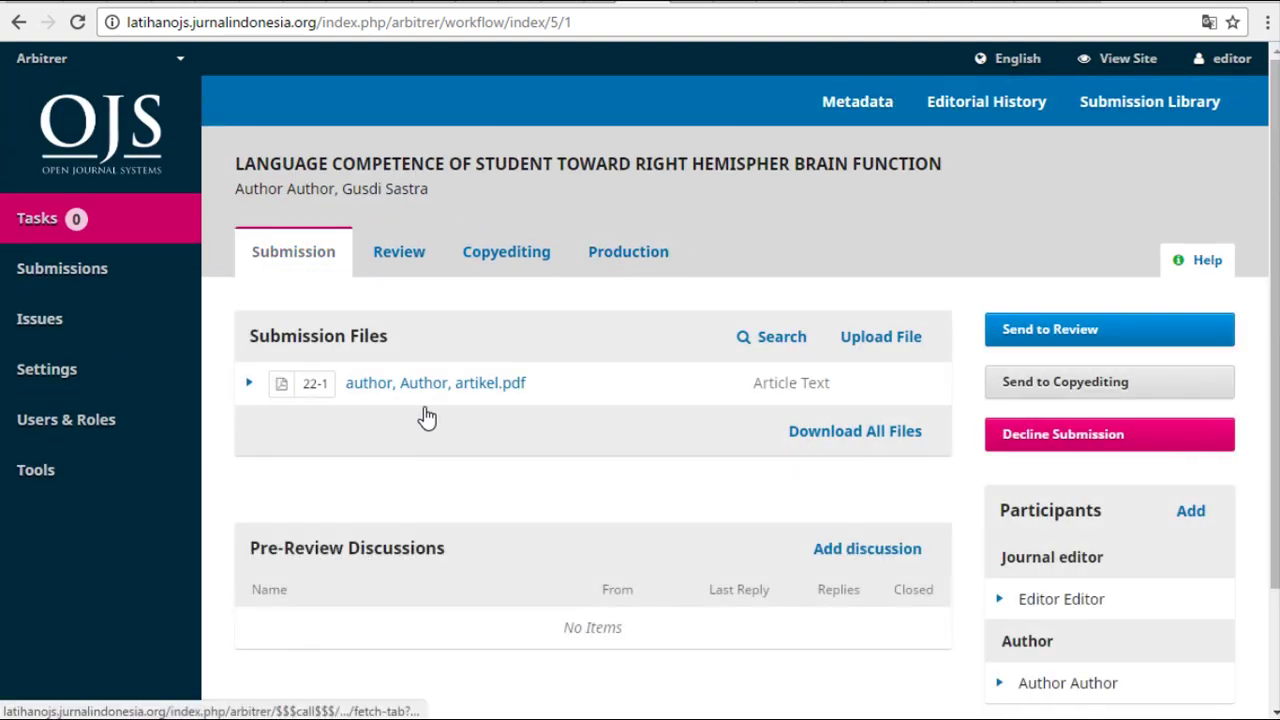
Step: Download all of submission 5's files as files.zip through IDM and open the archive
{"action": "left_click", "coordinate": [842, 435]}
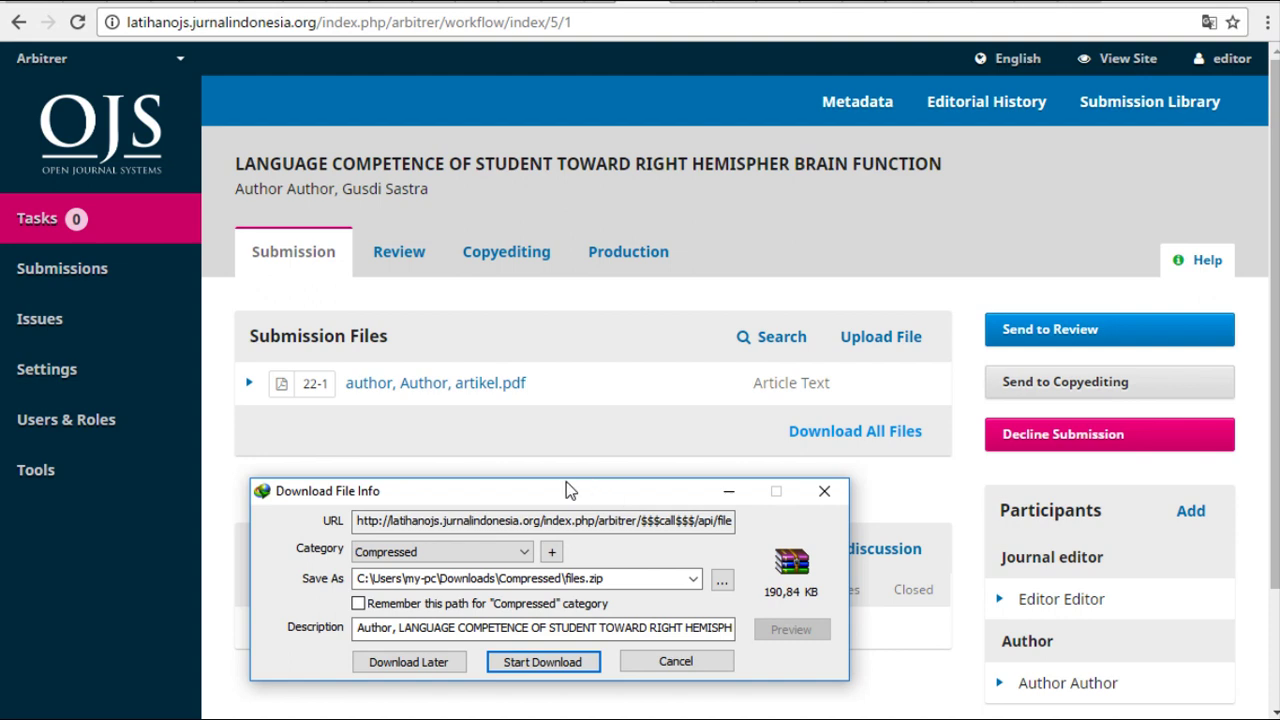
{"action": "left_click", "coordinate": [553, 662]}
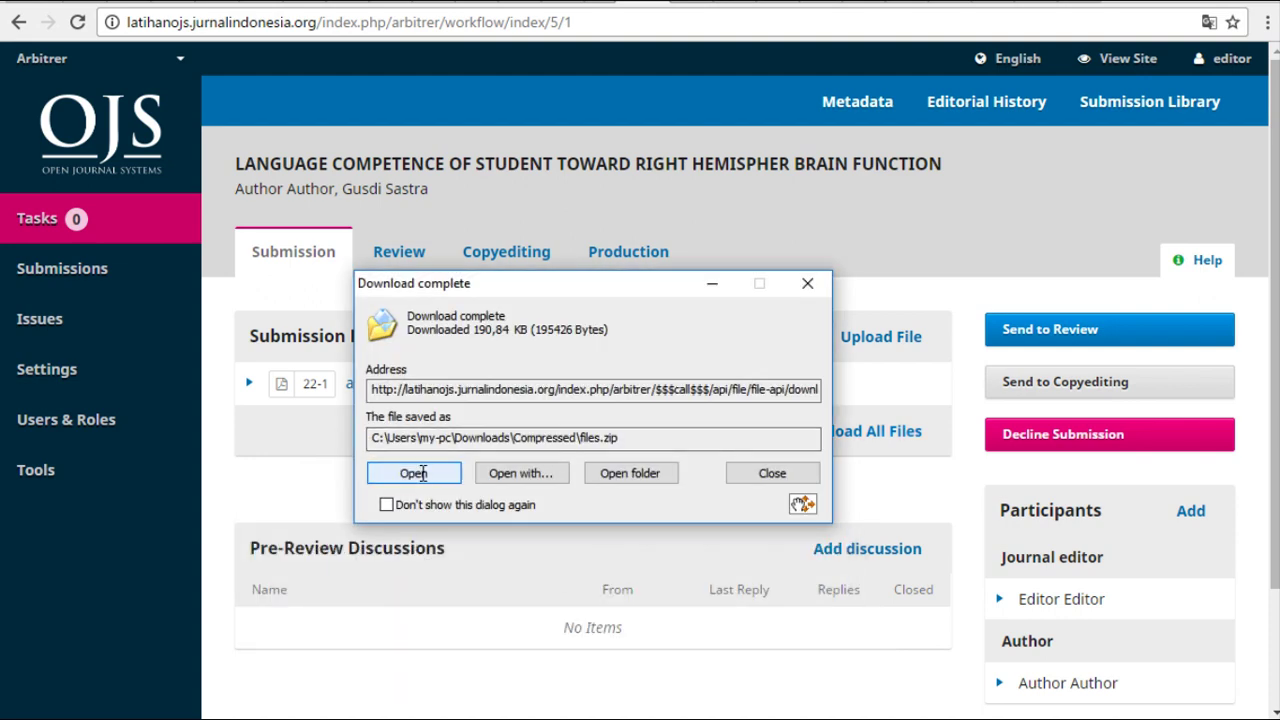
{"action": "left_click", "coordinate": [422, 473]}
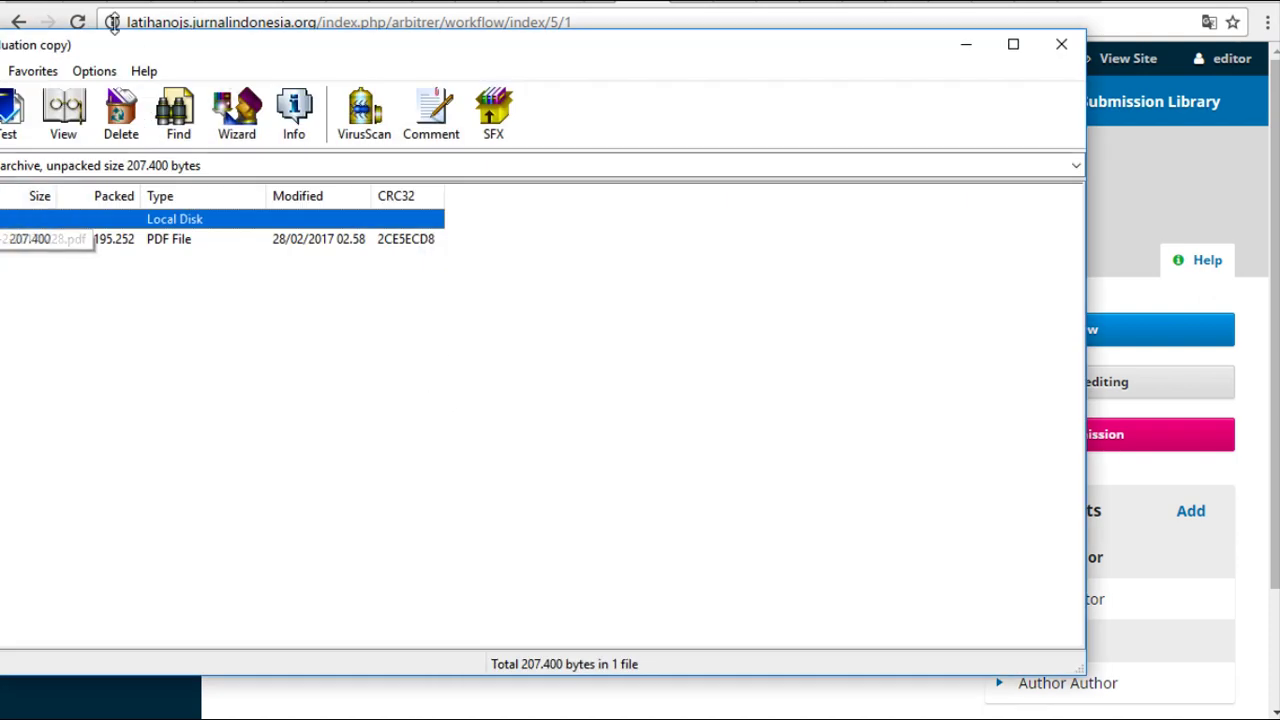
Step: Inspect the 207,400-byte PDF inside files.zip in WinRAR, then close it and decline IDM's prompt
{"action": "left_click_drag", "start_coordinate": [61, 43], "coordinate": [433, 91]}
{"action": "left_click_drag", "start_coordinate": [345, 244], "coordinate": [592, 283]}
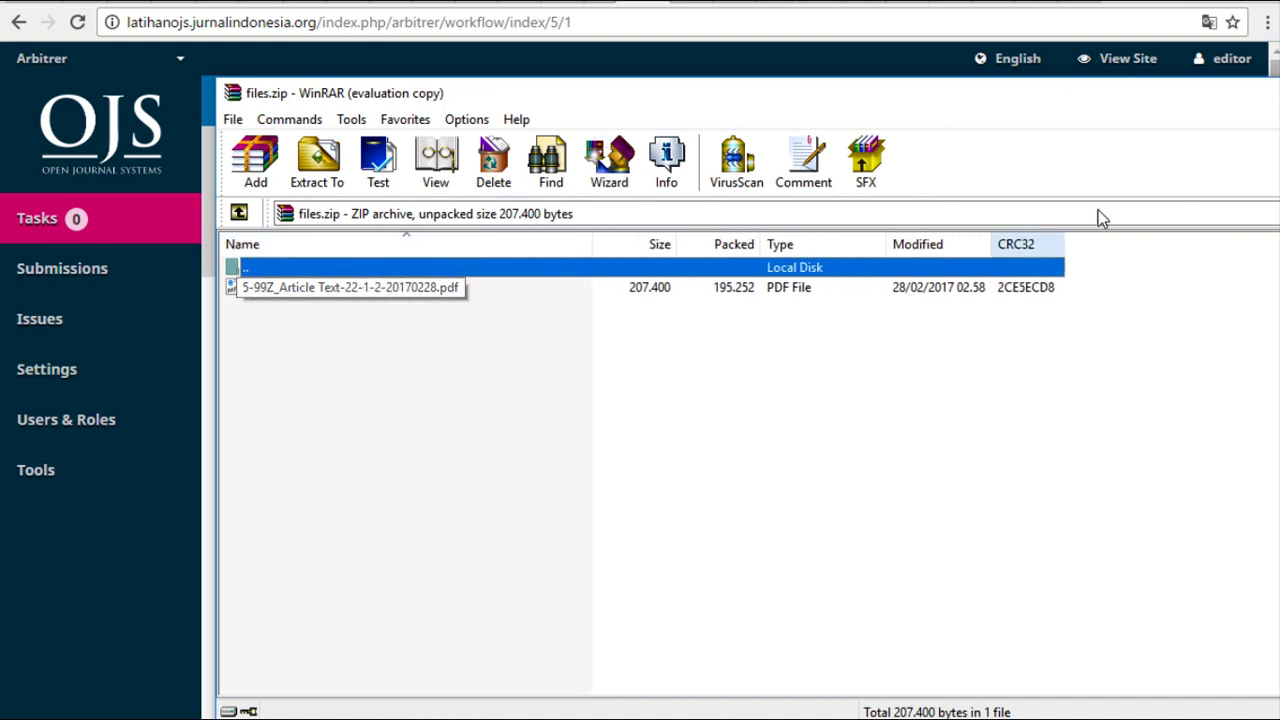
{"action": "double_click", "coordinate": [1100, 100]}
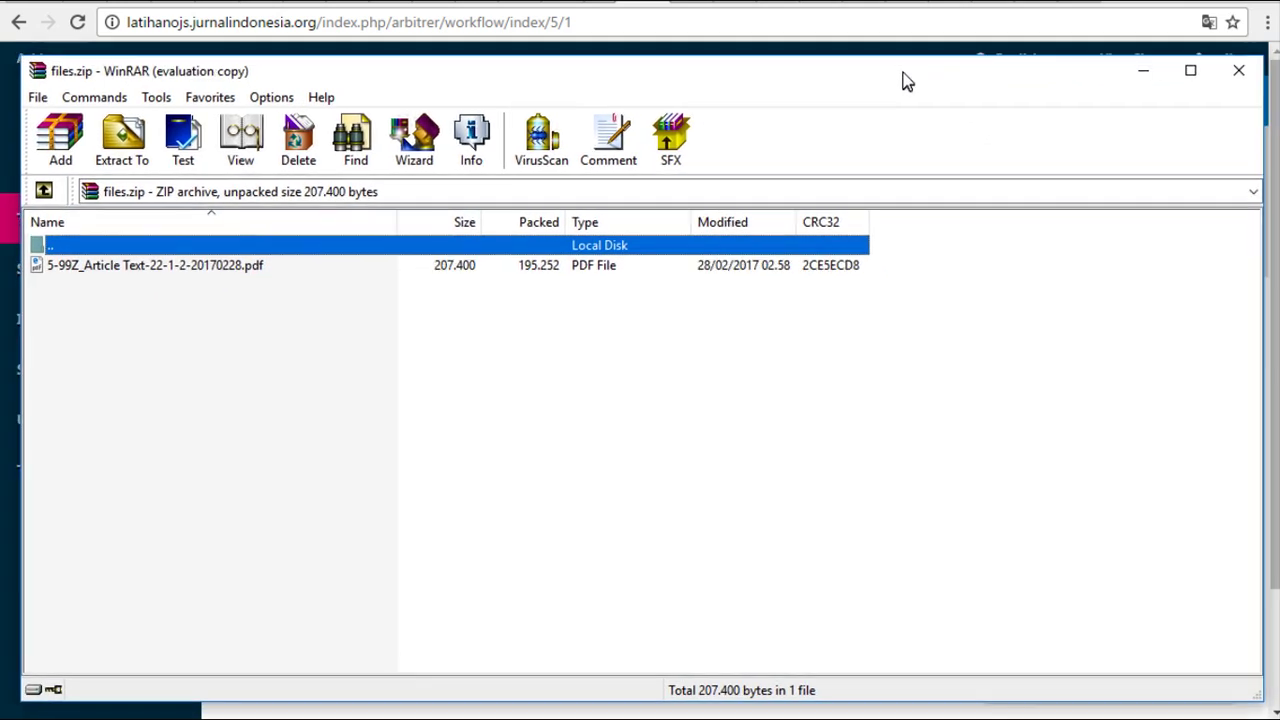
{"action": "left_click", "coordinate": [1240, 71]}
{"action": "left_click", "coordinate": [778, 481]}
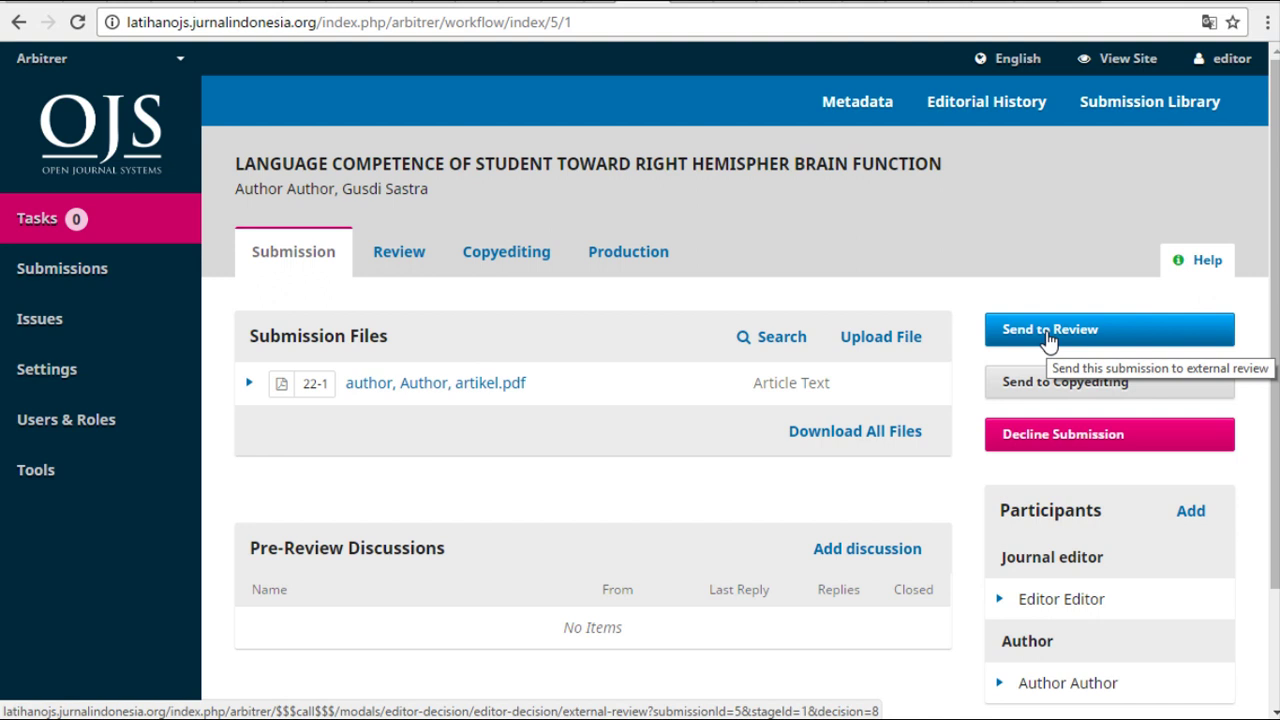
Step: Go to Users & Roles > Users to see the 4 current user accounts
{"action": "mouse_move", "coordinate": [72, 424]}
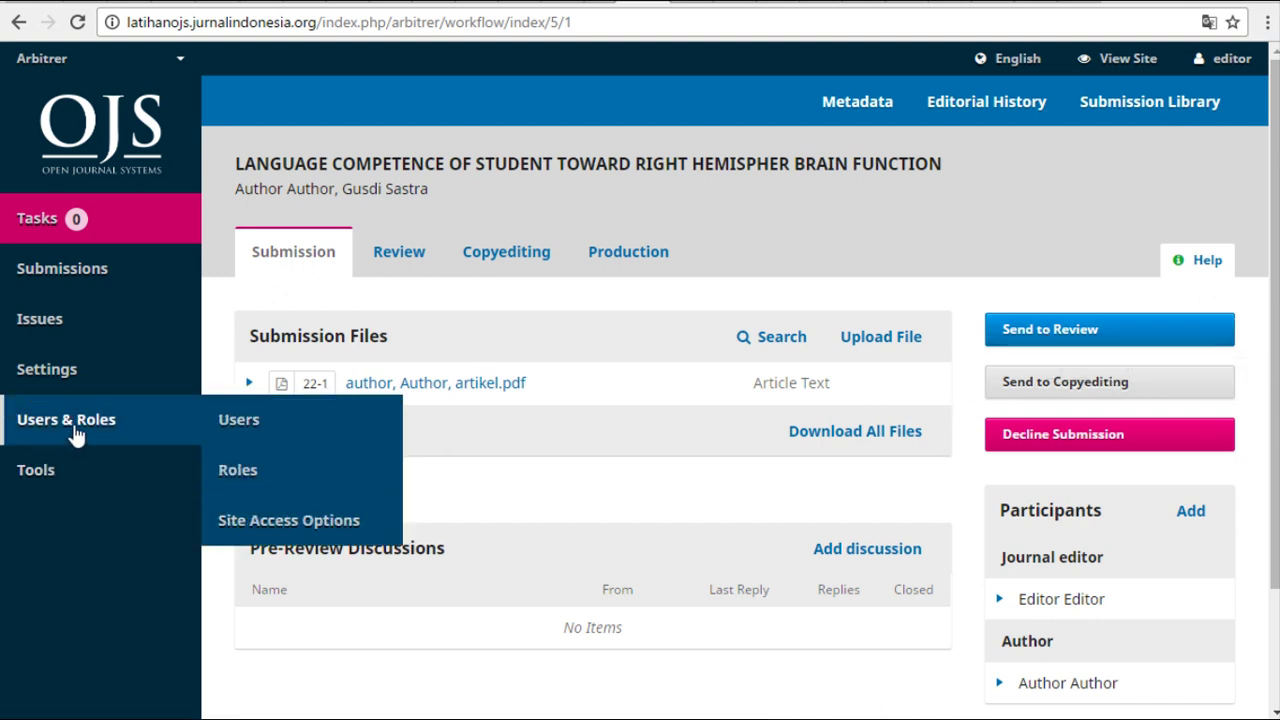
{"action": "left_click", "coordinate": [238, 422]}
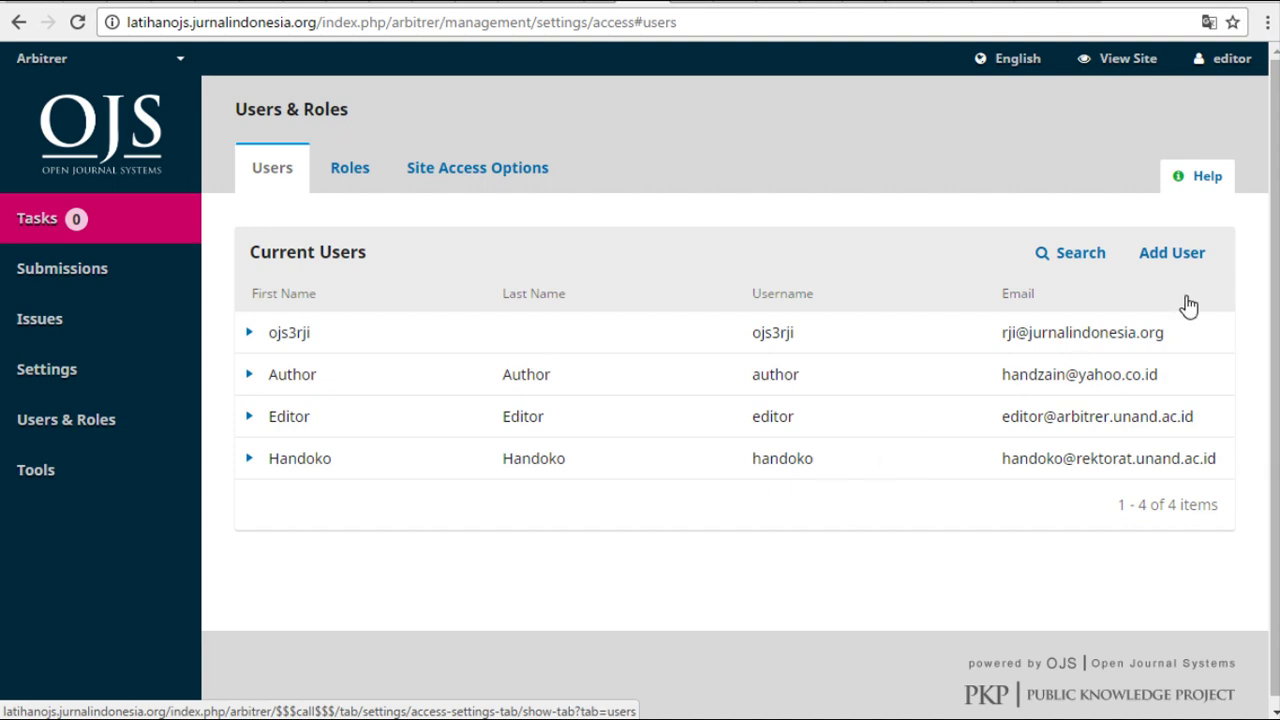
Step: Start a new user, reusing one word for first name, last name, username and e-mail prefix
{"action": "left_click", "coordinate": [1184, 262]}
{"action": "left_click", "coordinate": [369, 251]}
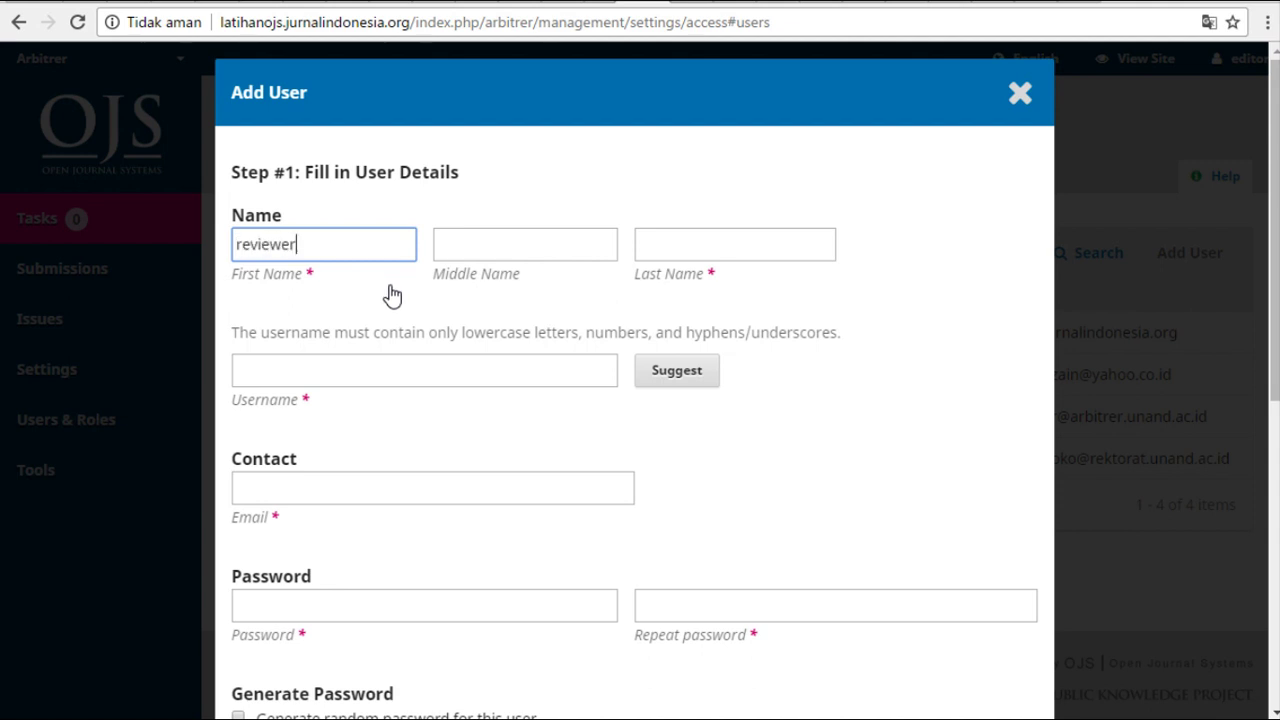
{"action": "left_click_drag", "start_coordinate": [333, 244], "coordinate": [200, 250]}
{"action": "key", "text": "ctrl+c"}
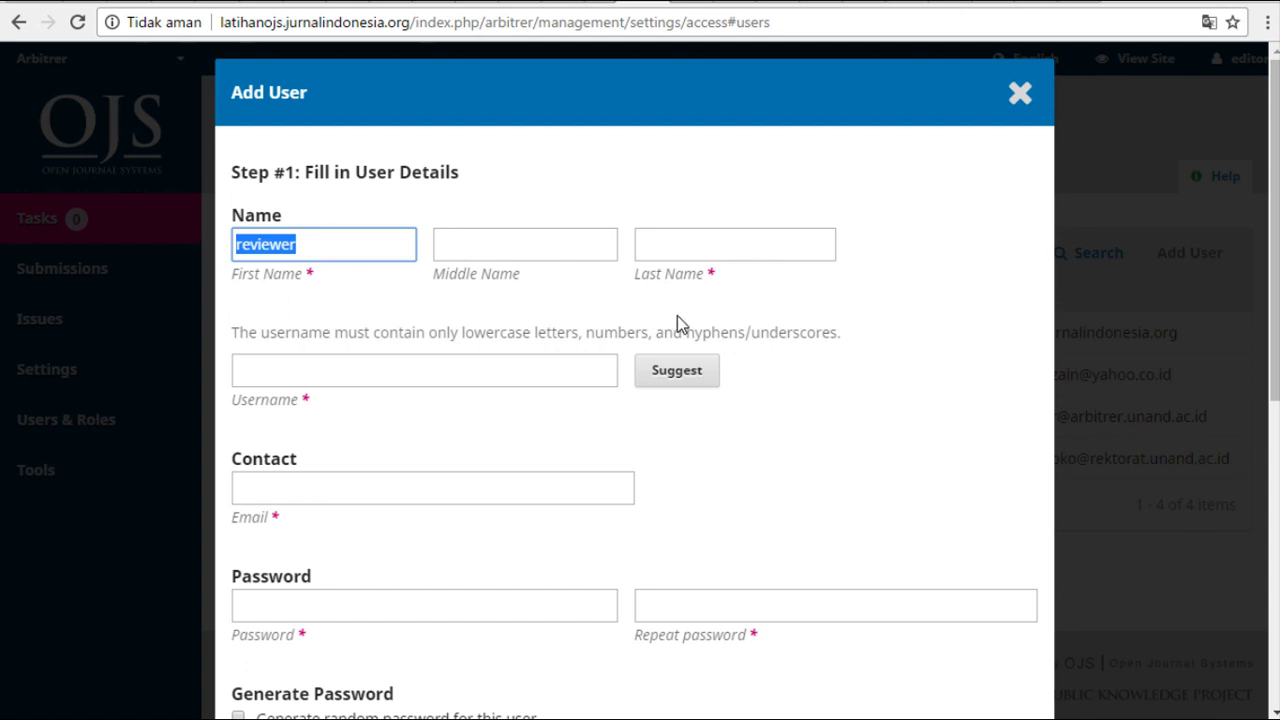
{"action": "left_click", "coordinate": [741, 251]}
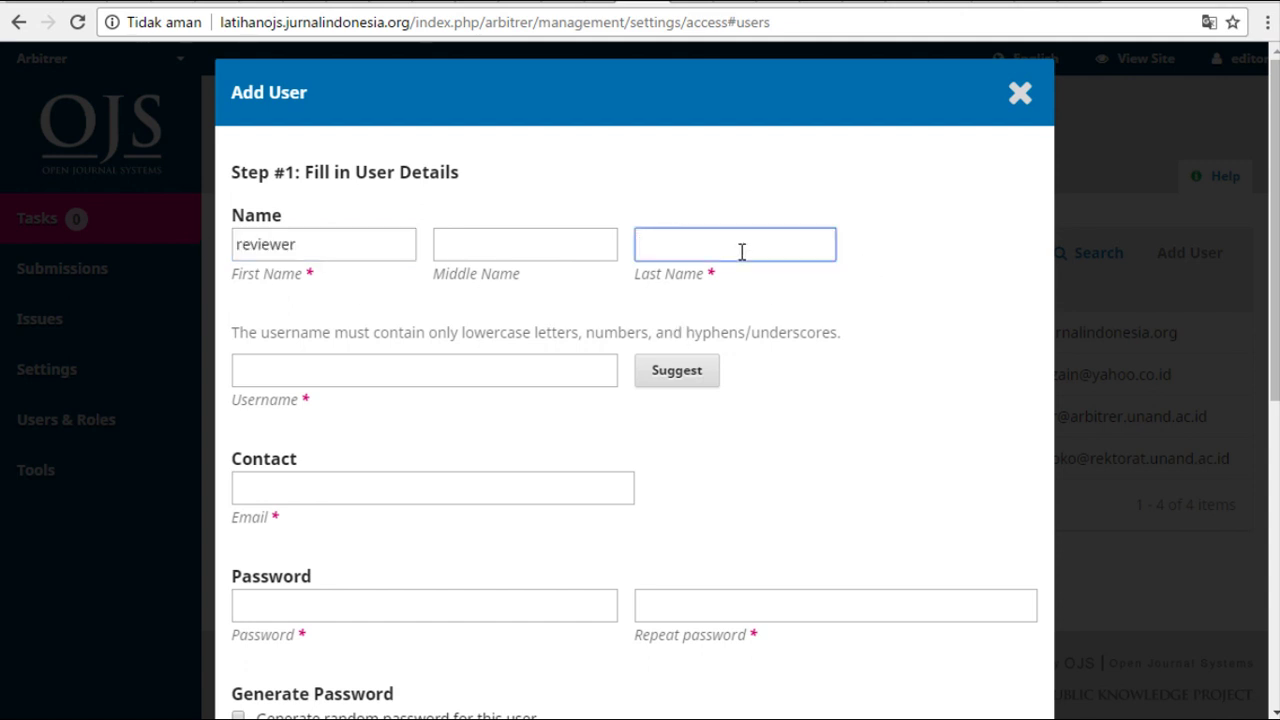
{"action": "key", "text": "ctrl+v"}
{"action": "left_click", "coordinate": [475, 374]}
{"action": "key", "text": "ctrl+v"}
{"action": "left_click", "coordinate": [467, 490]}
{"action": "key", "text": "ctrl+v"}
{"action": "type", "text": "@"}
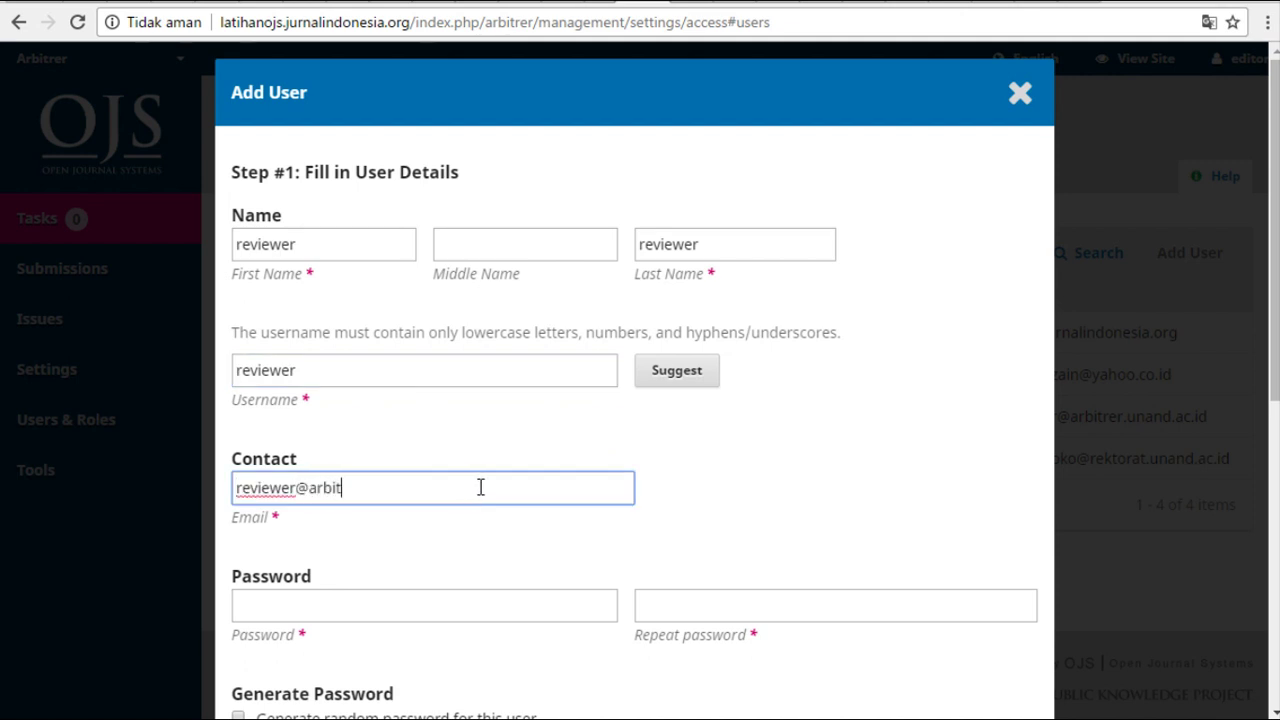
{"action": "type", "text": "arbitrer.unand.ac.id"}
Step: Set and confirm the user's password, and untick the forced password change
{"action": "left_click", "coordinate": [504, 602]}
{"action": "type", "text": "••••••"}
{"action": "left_click", "coordinate": [717, 602]}
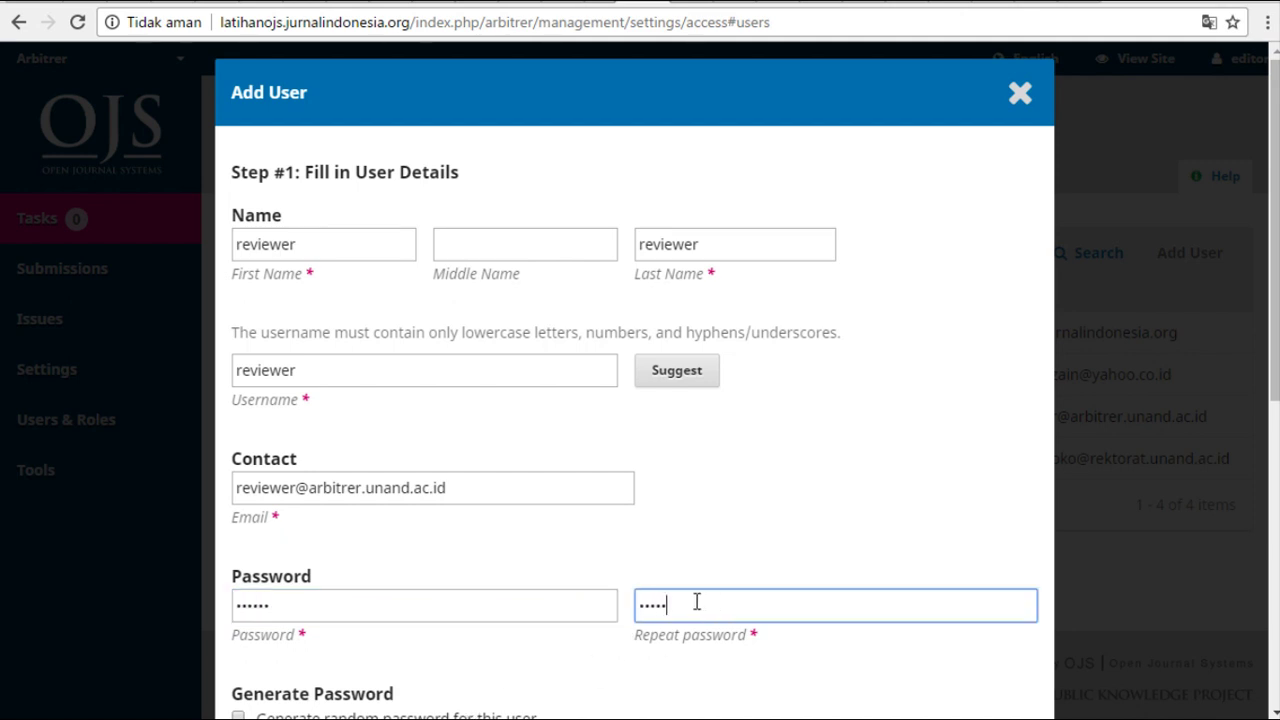
{"action": "scroll", "coordinate": [810, 490], "scroll_direction": "down", "scroll_amount": 2}
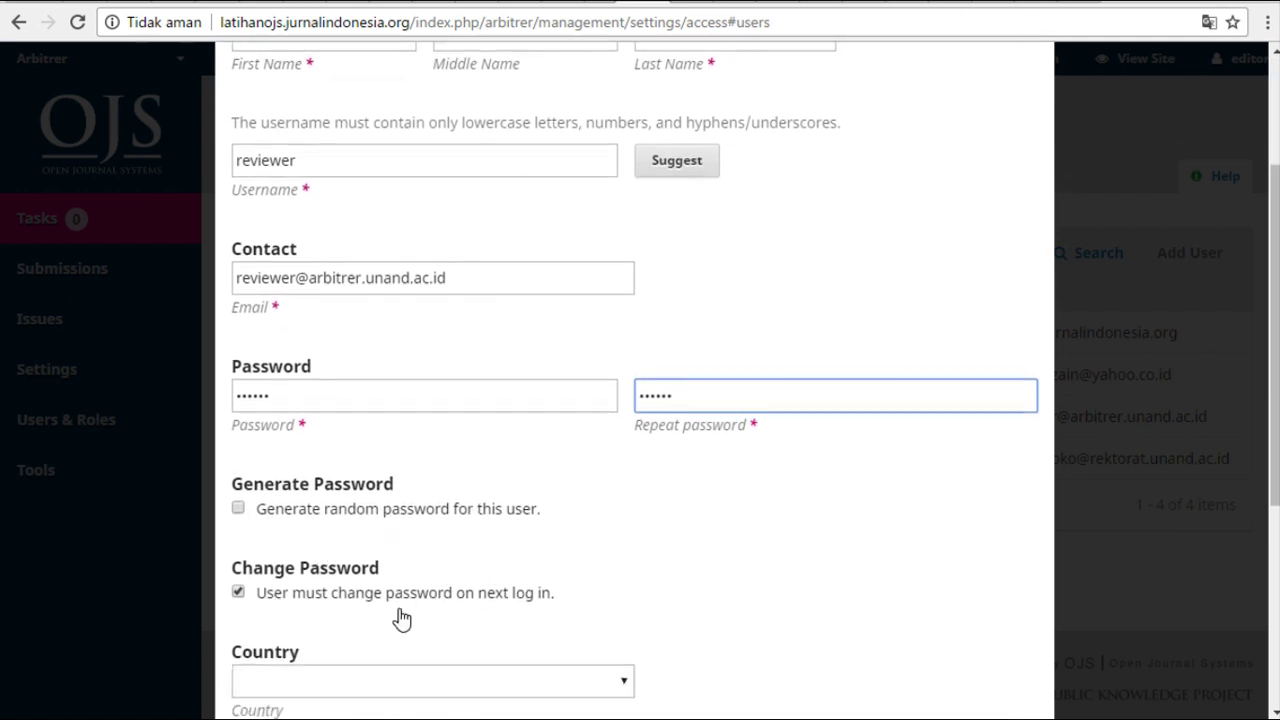
{"action": "left_click", "coordinate": [238, 593]}
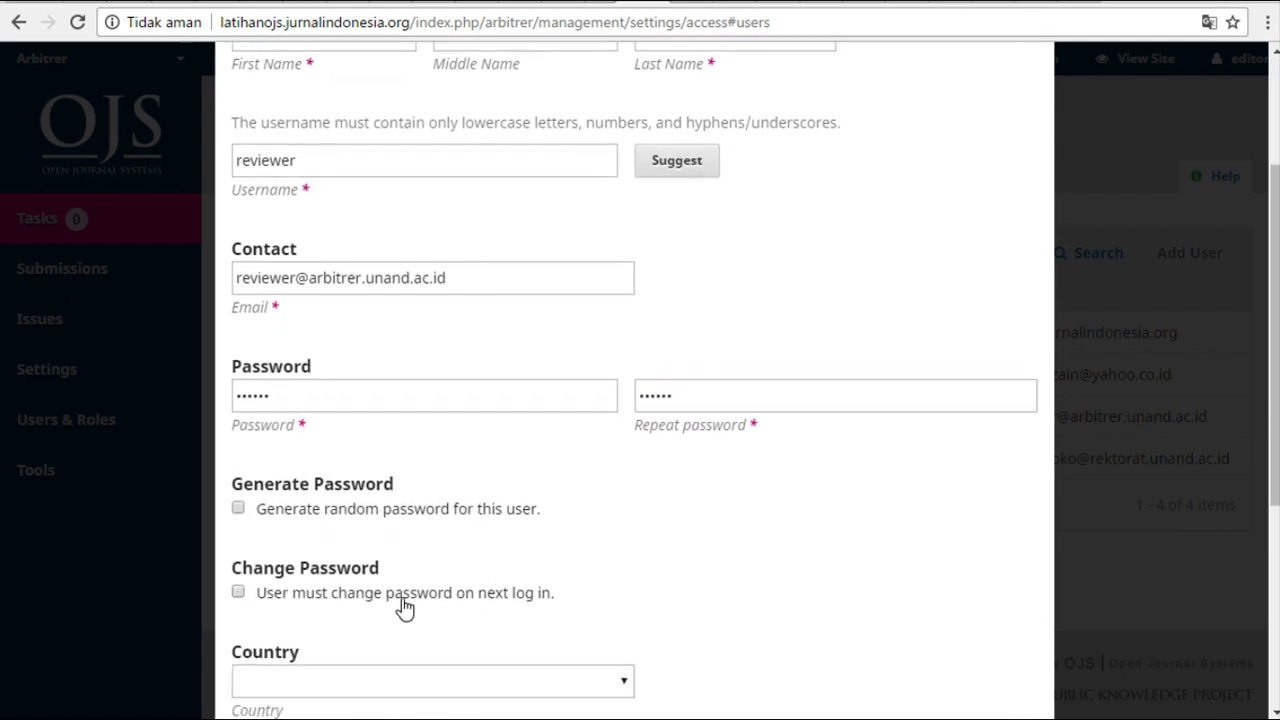
Step: Set the country to Indonesia, expand More User Details, and save the user
{"action": "scroll", "coordinate": [403, 610], "scroll_direction": "down", "scroll_amount": 2}
{"action": "left_click", "coordinate": [416, 466]}
{"action": "left_click_drag", "start_coordinate": [625, 80], "coordinate": [600, 216]}
{"action": "left_click", "coordinate": [413, 218]}
{"action": "scroll", "coordinate": [573, 504], "scroll_direction": "down", "scroll_amount": 2}
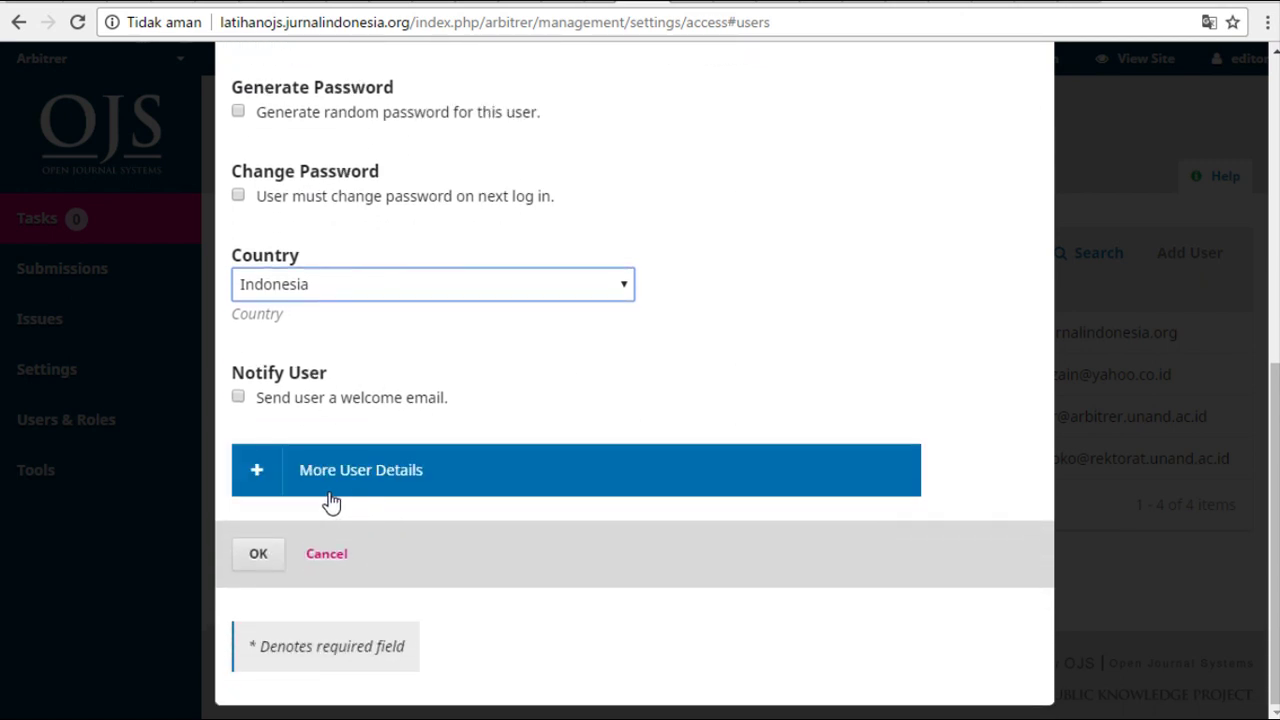
{"action": "left_click", "coordinate": [268, 476]}
{"action": "scroll", "coordinate": [670, 498], "scroll_direction": "down", "scroll_amount": 1}
{"action": "scroll", "coordinate": [670, 498], "scroll_direction": "down", "scroll_amount": 2}
{"action": "scroll", "coordinate": [511, 531], "scroll_direction": "down", "scroll_amount": 6}
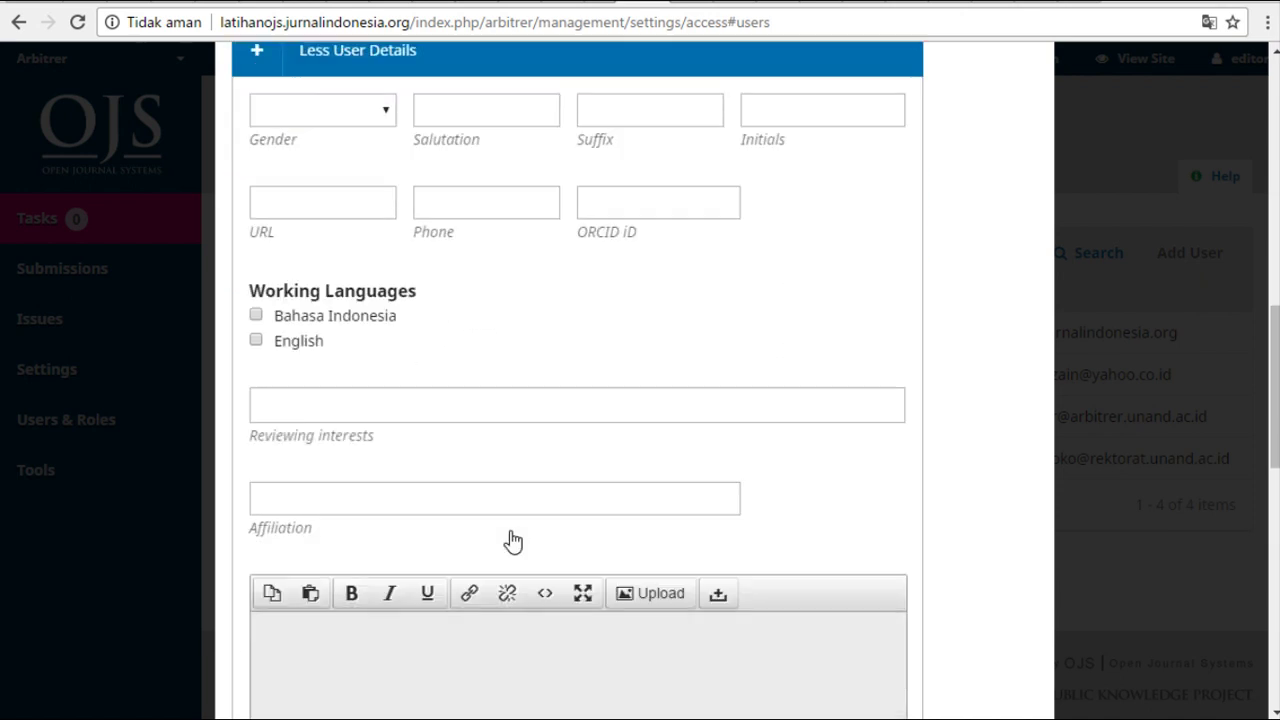
{"action": "scroll", "coordinate": [544, 512], "scroll_direction": "down", "scroll_amount": 6}
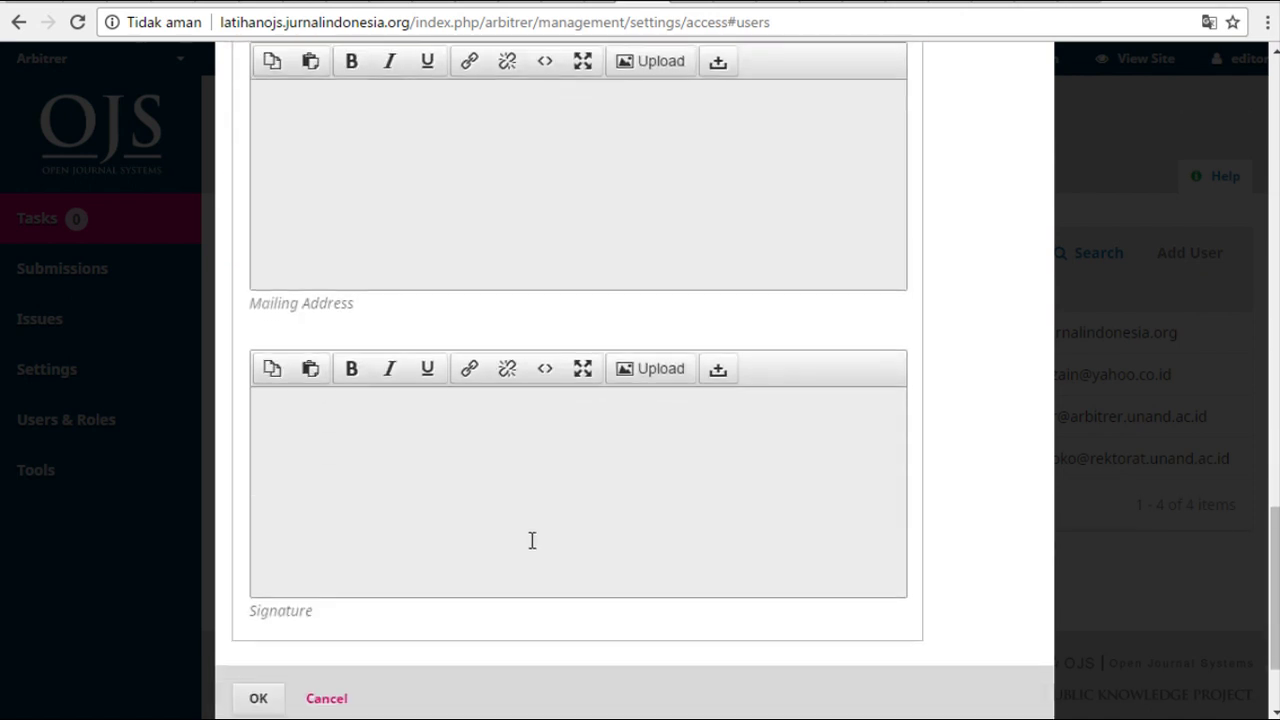
{"action": "left_click", "coordinate": [255, 560]}
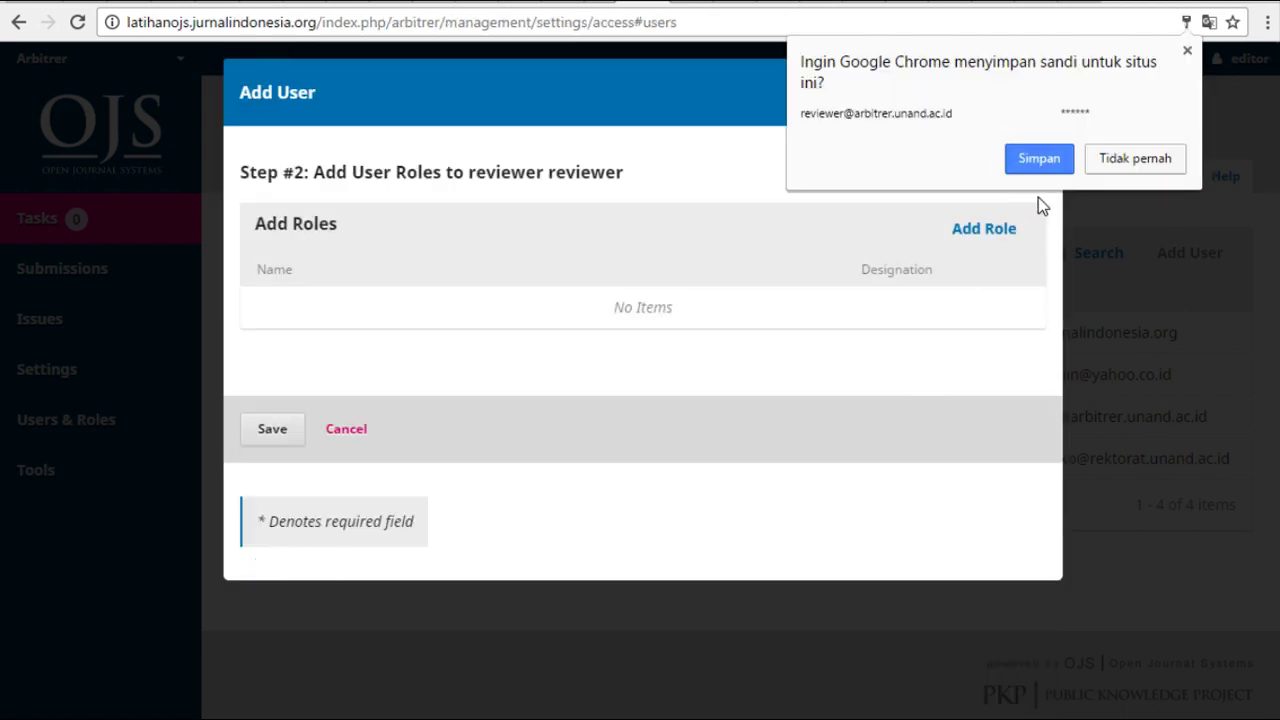
Step: Dismiss the save-password offer, then give the new user the Reviewer role and save
{"action": "left_click", "coordinate": [1188, 51]}
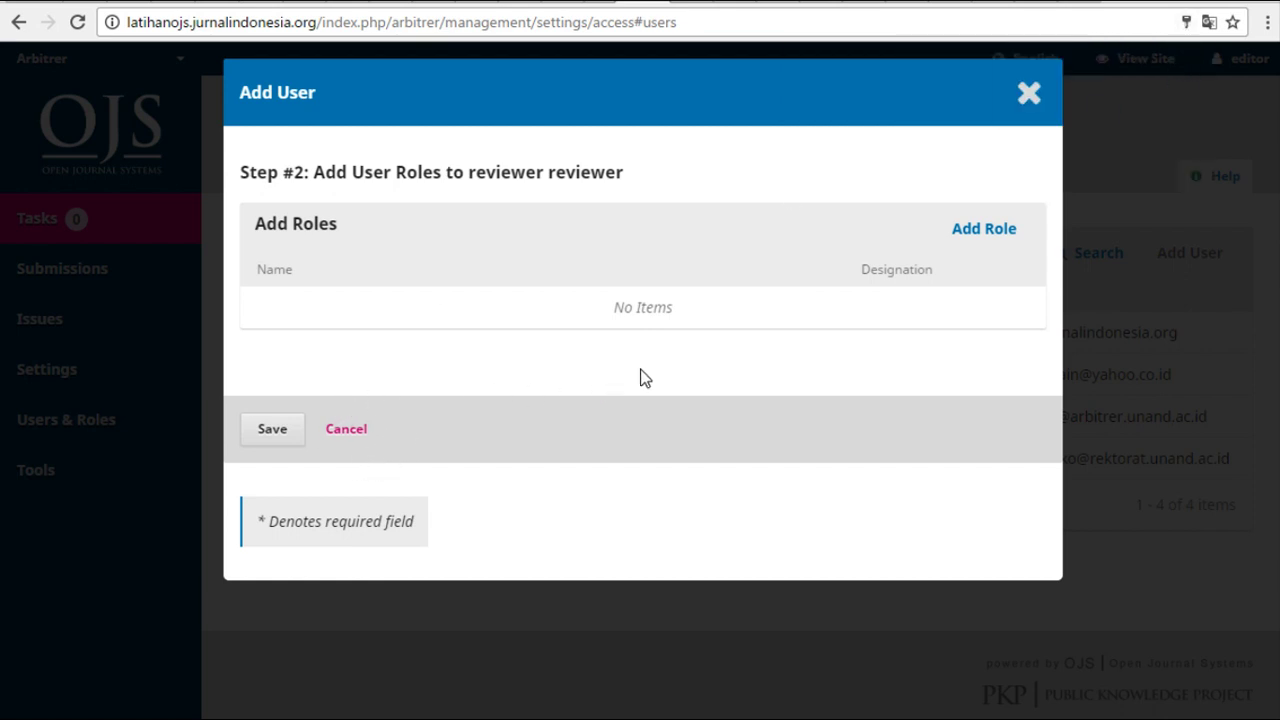
{"action": "left_click", "coordinate": [966, 236]}
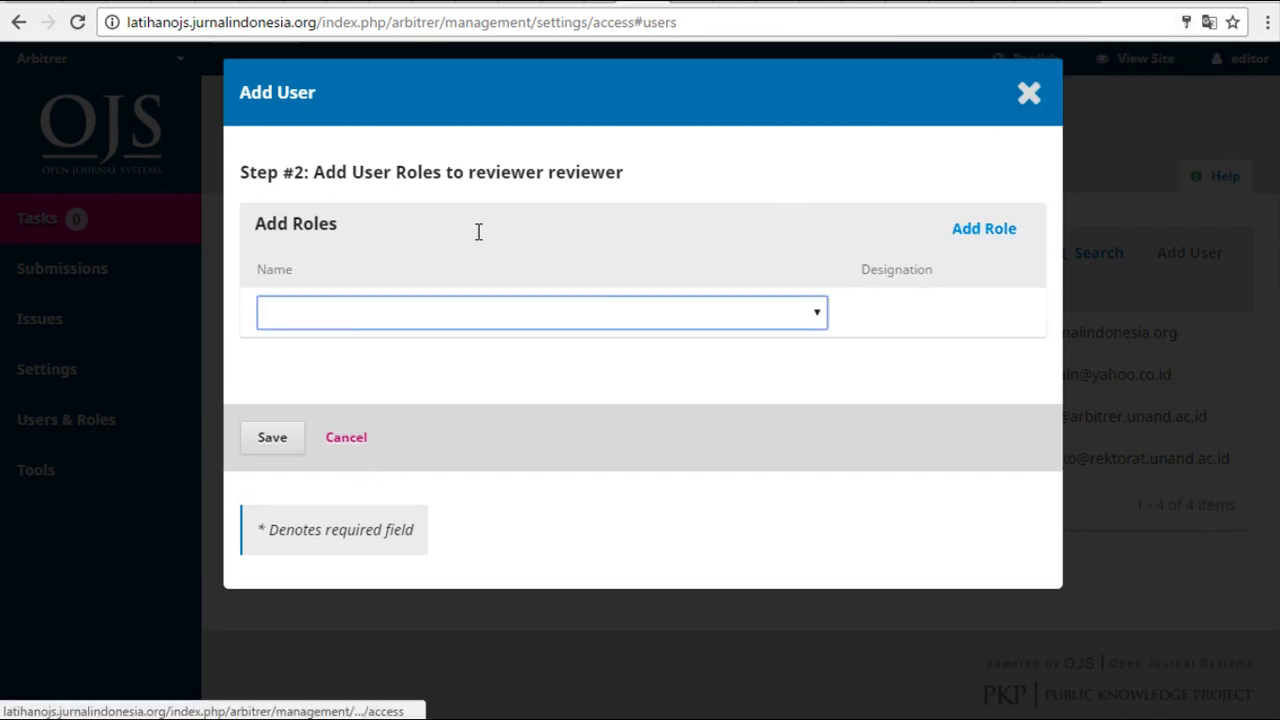
{"action": "left_click", "coordinate": [820, 316]}
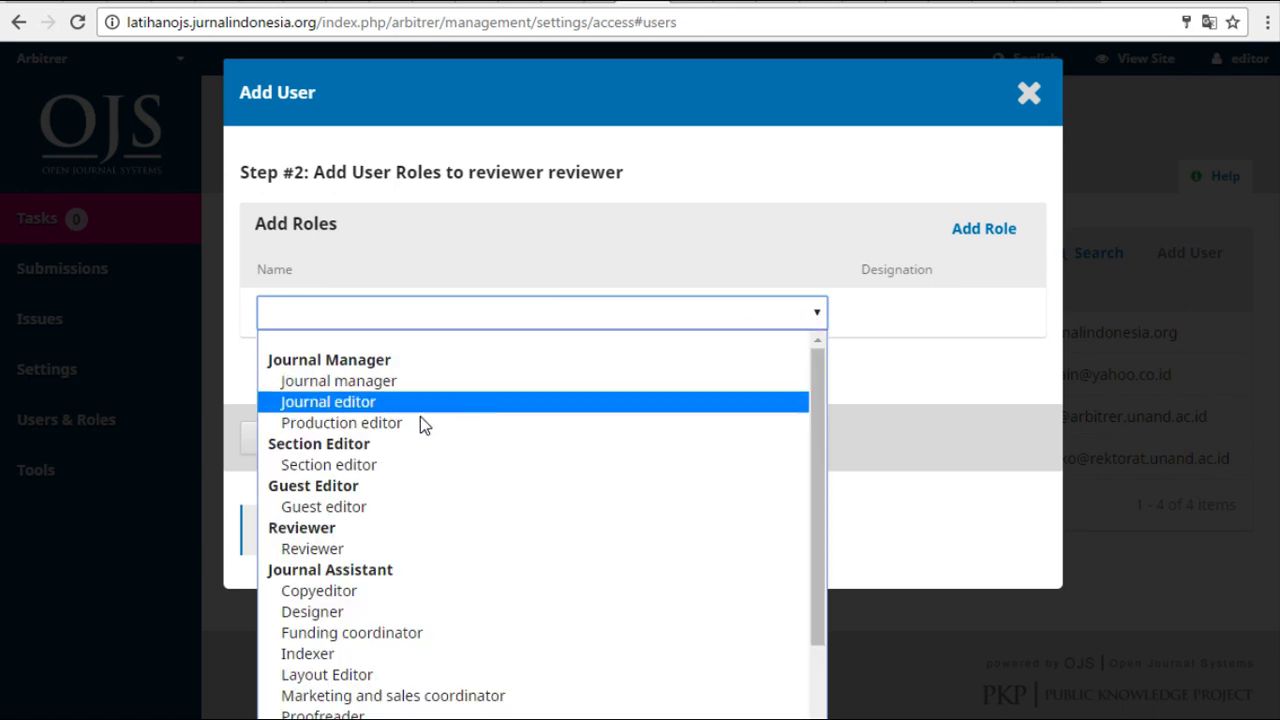
{"action": "left_click", "coordinate": [346, 551]}
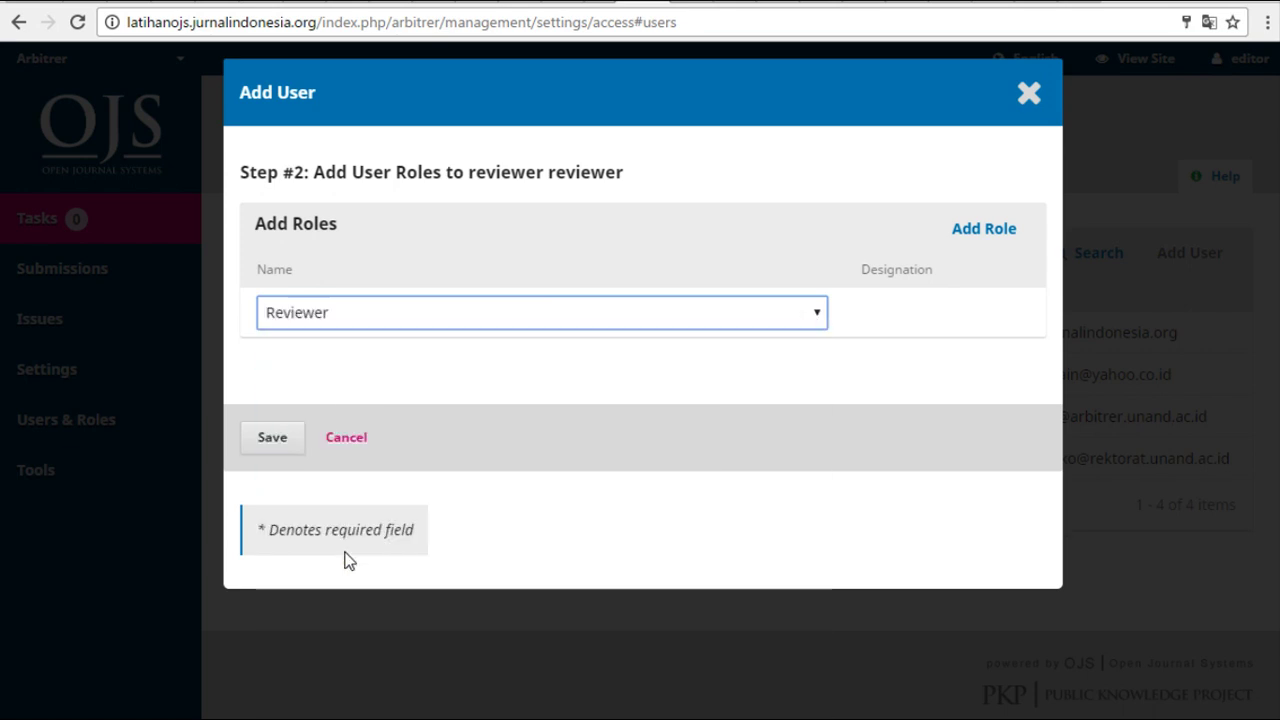
{"action": "left_click", "coordinate": [271, 445]}
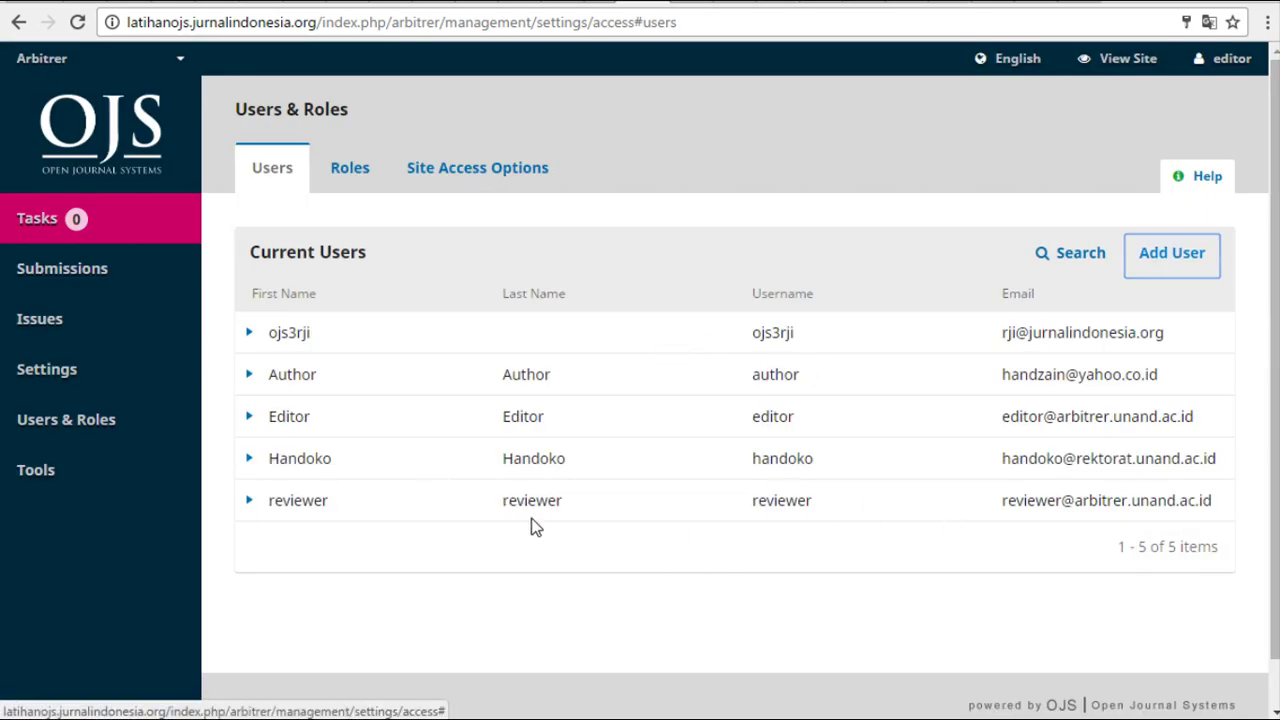
Step: Open submission 5 from My Assigned in Submissions and begin Send to Review
{"action": "mouse_move", "coordinate": [131, 332]}
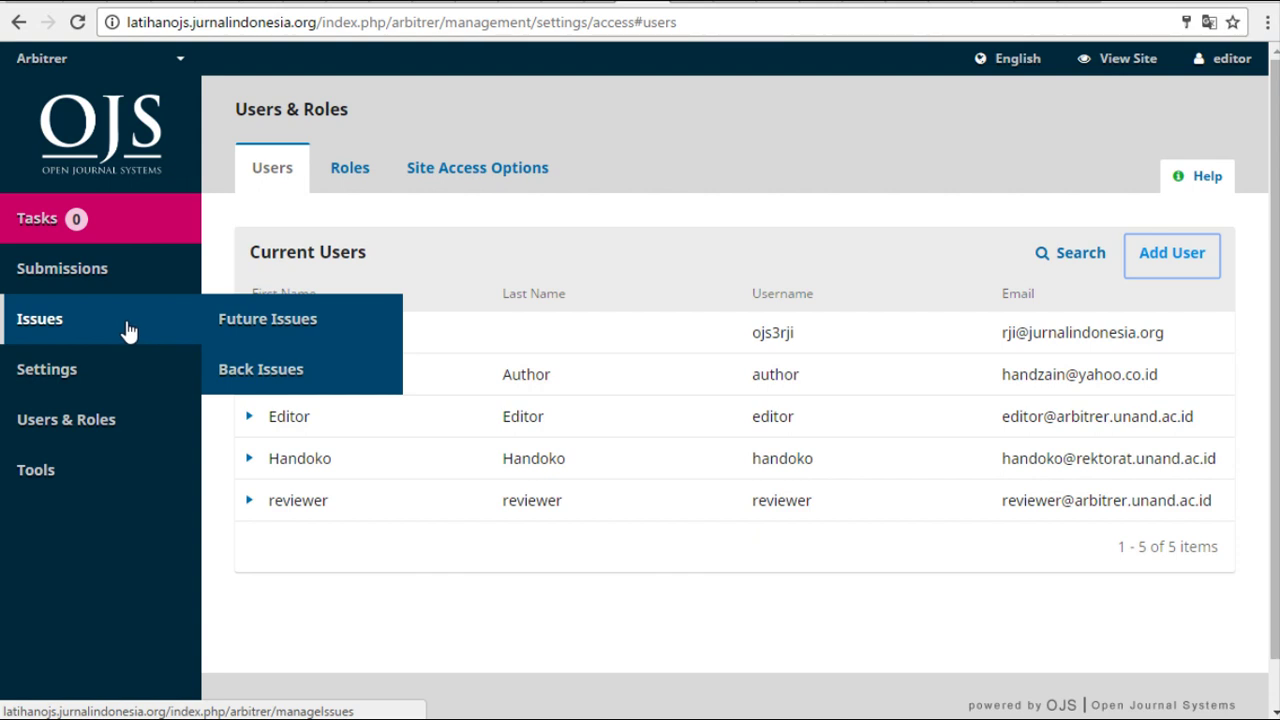
{"action": "left_click", "coordinate": [79, 287]}
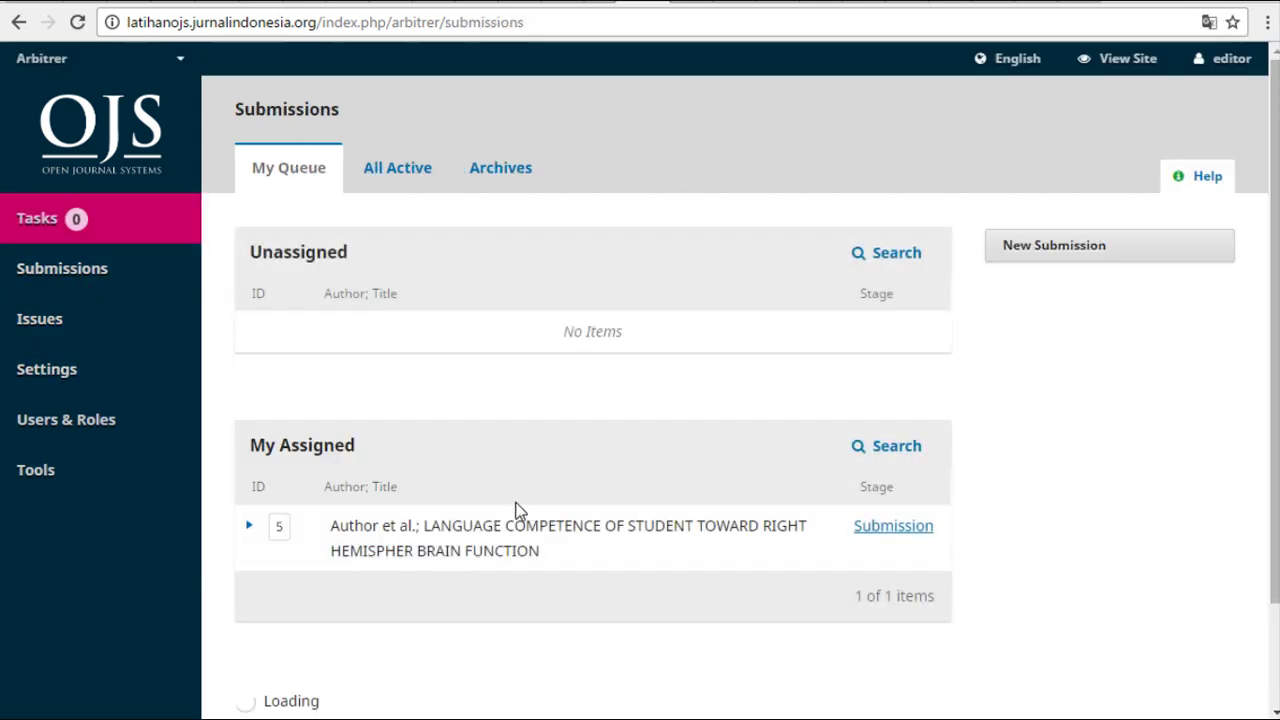
{"action": "left_click", "coordinate": [878, 530]}
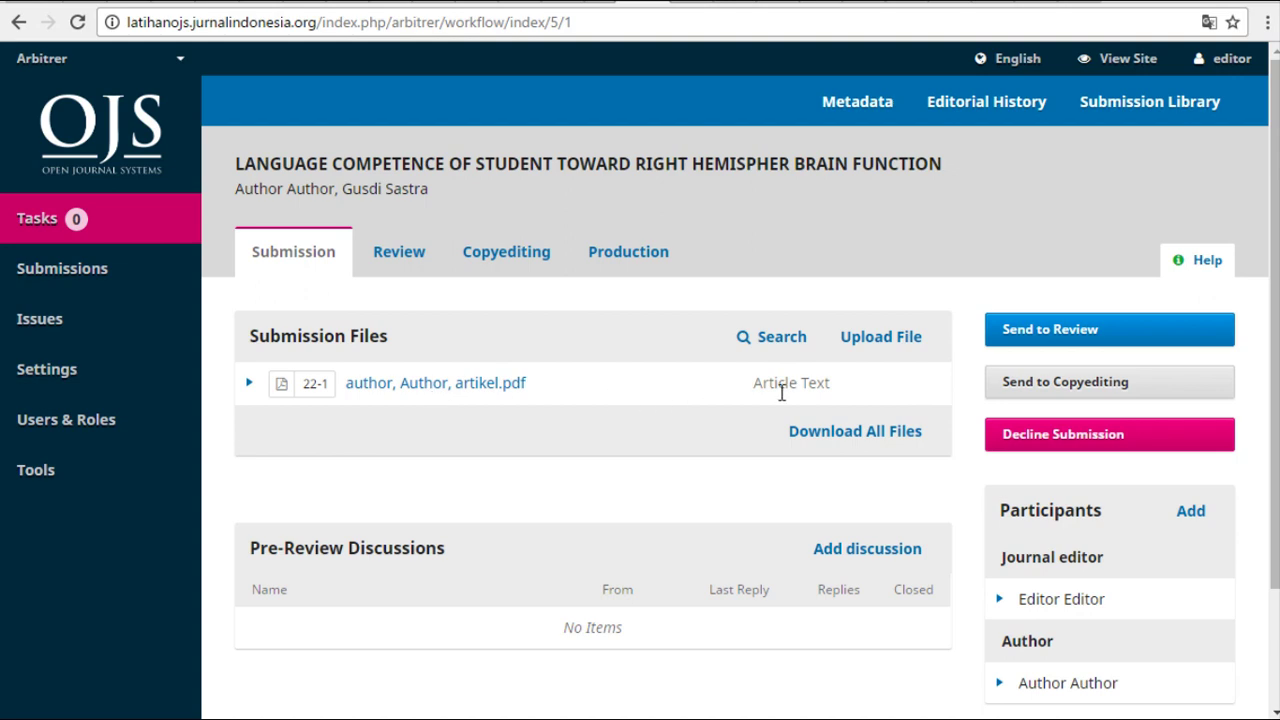
{"action": "left_click", "coordinate": [1050, 332]}
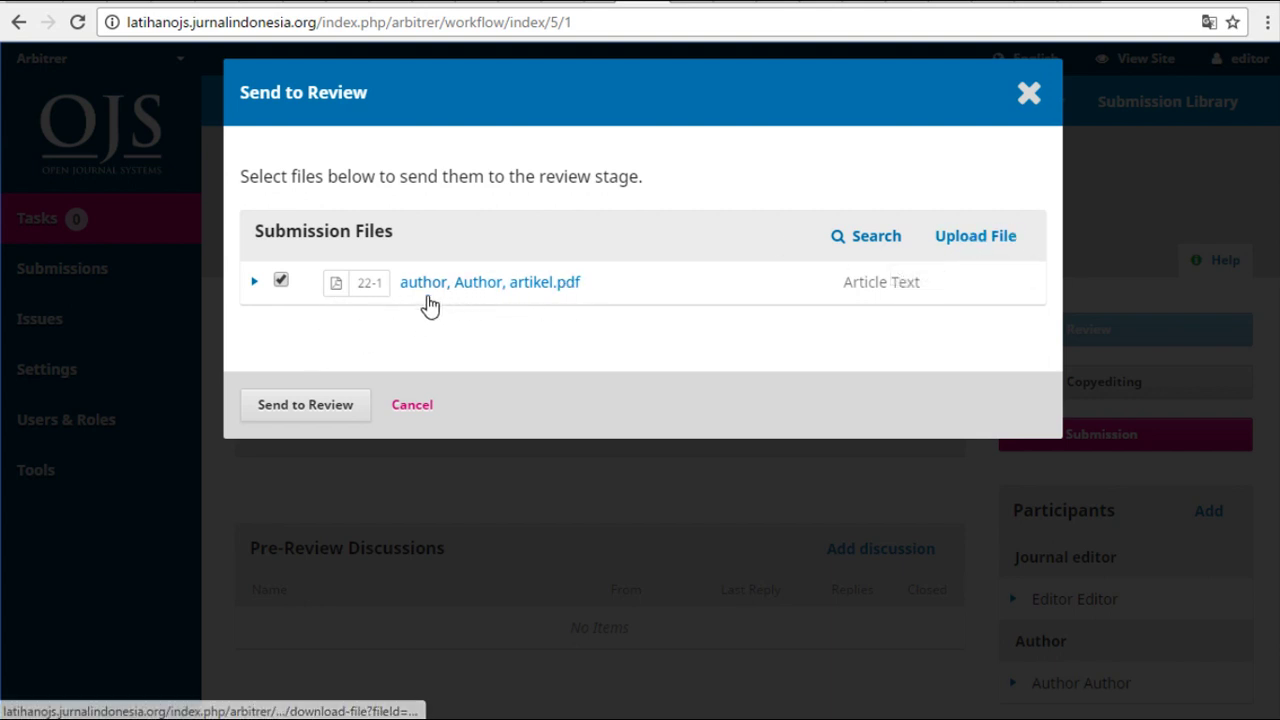
Step: Confirm sending the article-text PDF to review, opening Round 1
{"action": "left_click", "coordinate": [292, 410]}
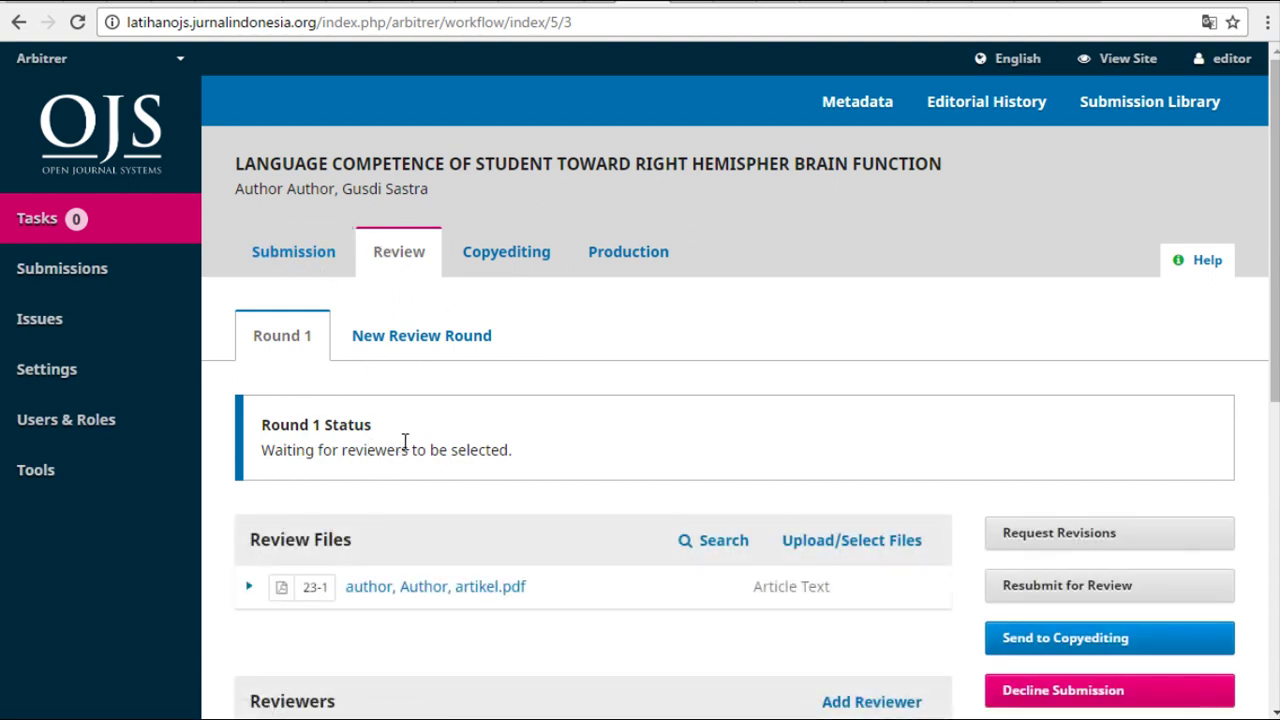
{"action": "scroll", "coordinate": [397, 444], "scroll_direction": "down", "scroll_amount": 1}
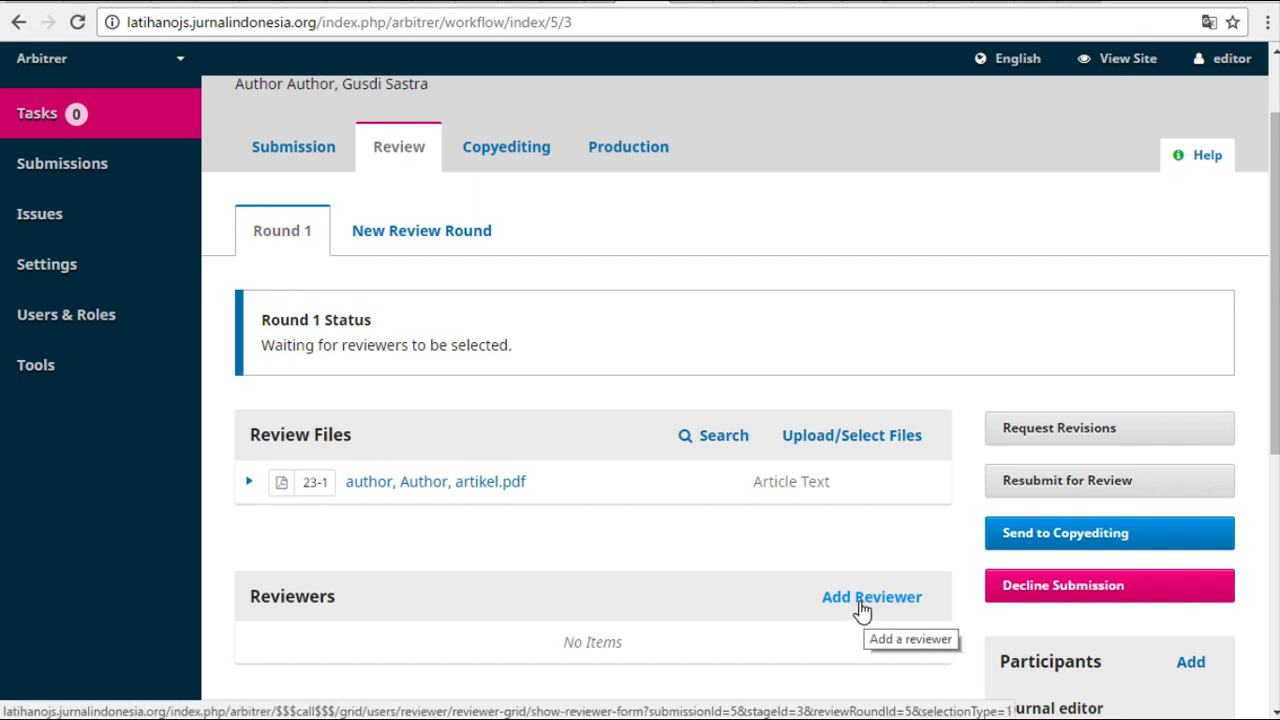
Step: Choose the sole listed reviewer for Round 1 and proceed to the invitation form
{"action": "left_click", "coordinate": [861, 605]}
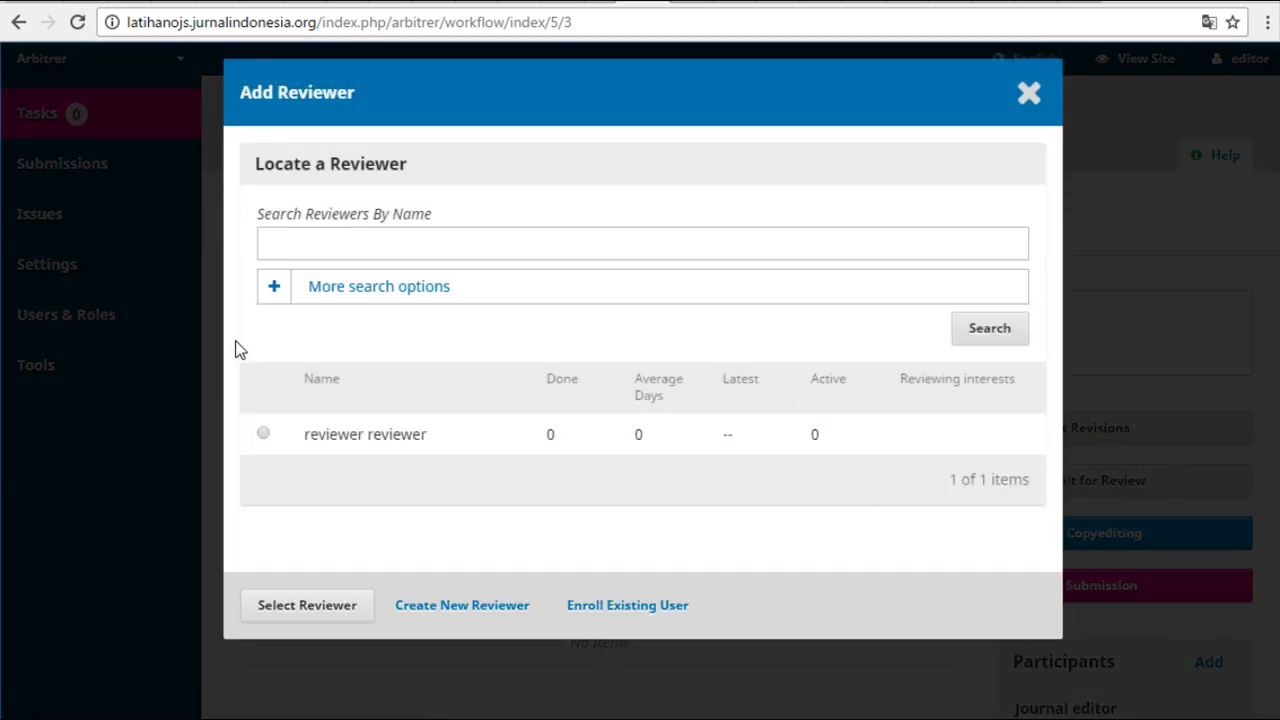
{"action": "left_click", "coordinate": [263, 433]}
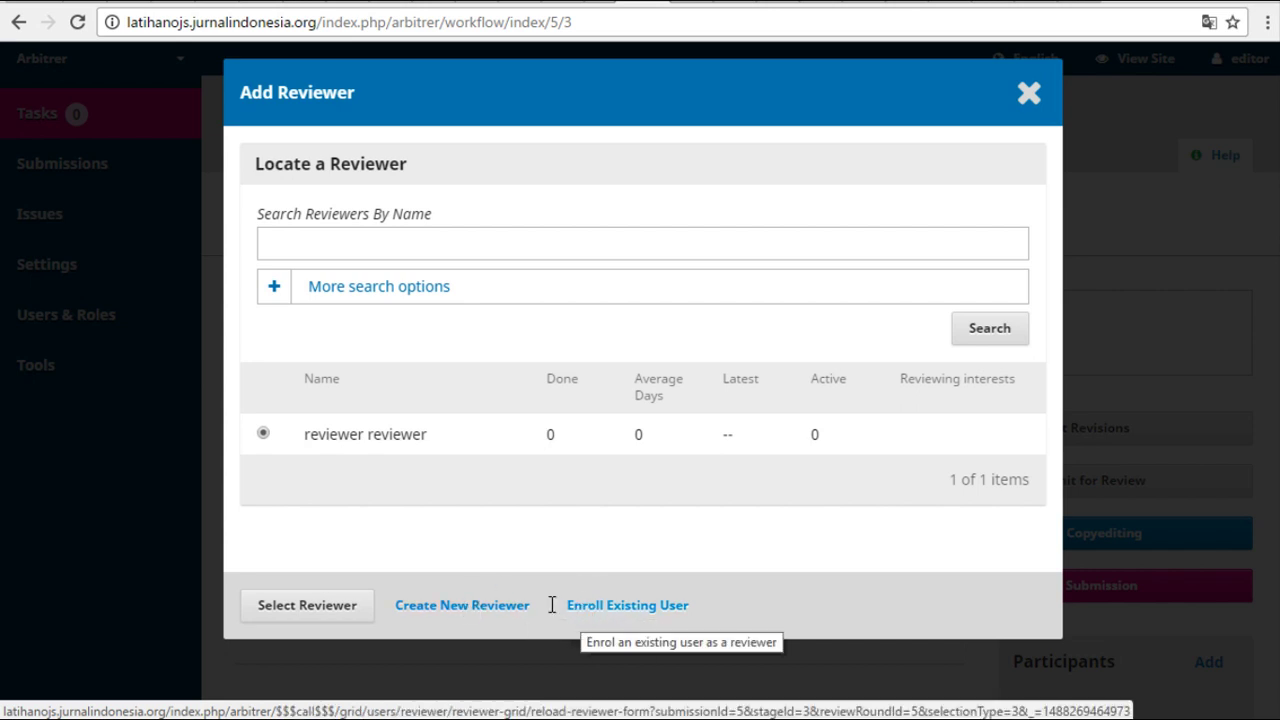
{"action": "left_click", "coordinate": [312, 608]}
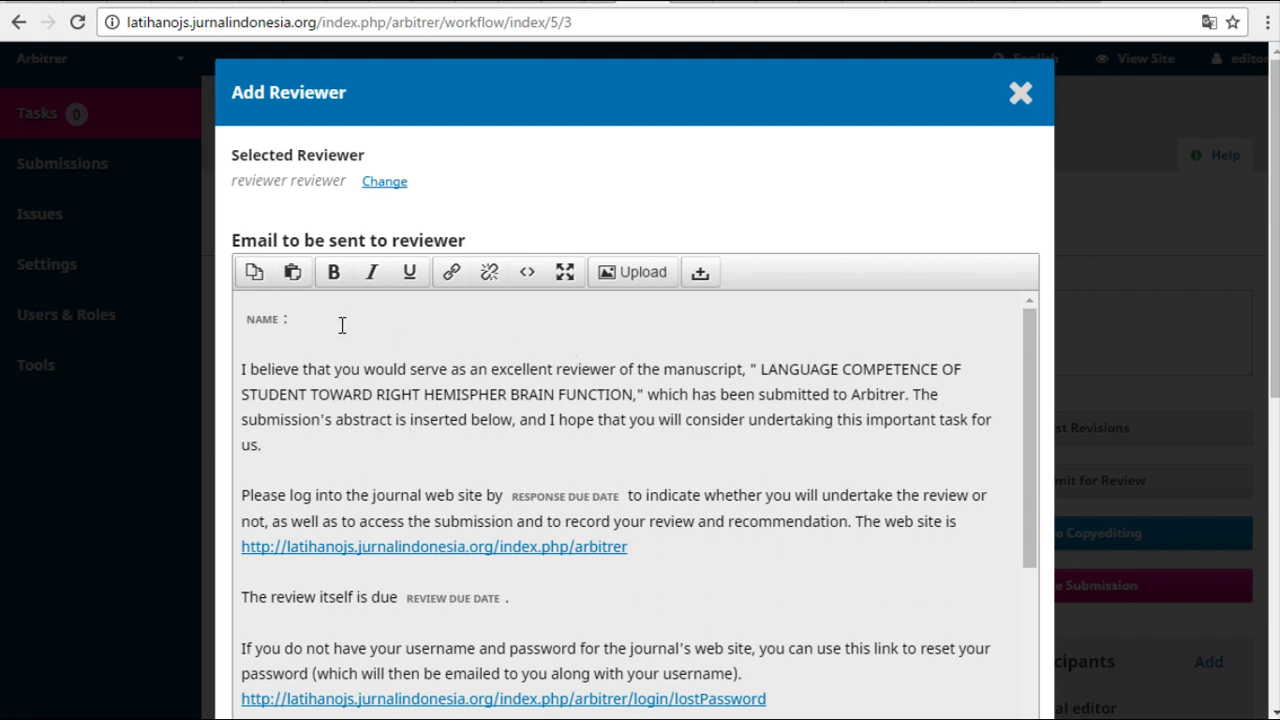
Step: Review the invitation e-mail and files, then add the reviewer with due dates 2017-03-21/2017-03-28, double-blind
{"action": "left_click_drag", "start_coordinate": [1034, 329], "coordinate": [970, 475]}
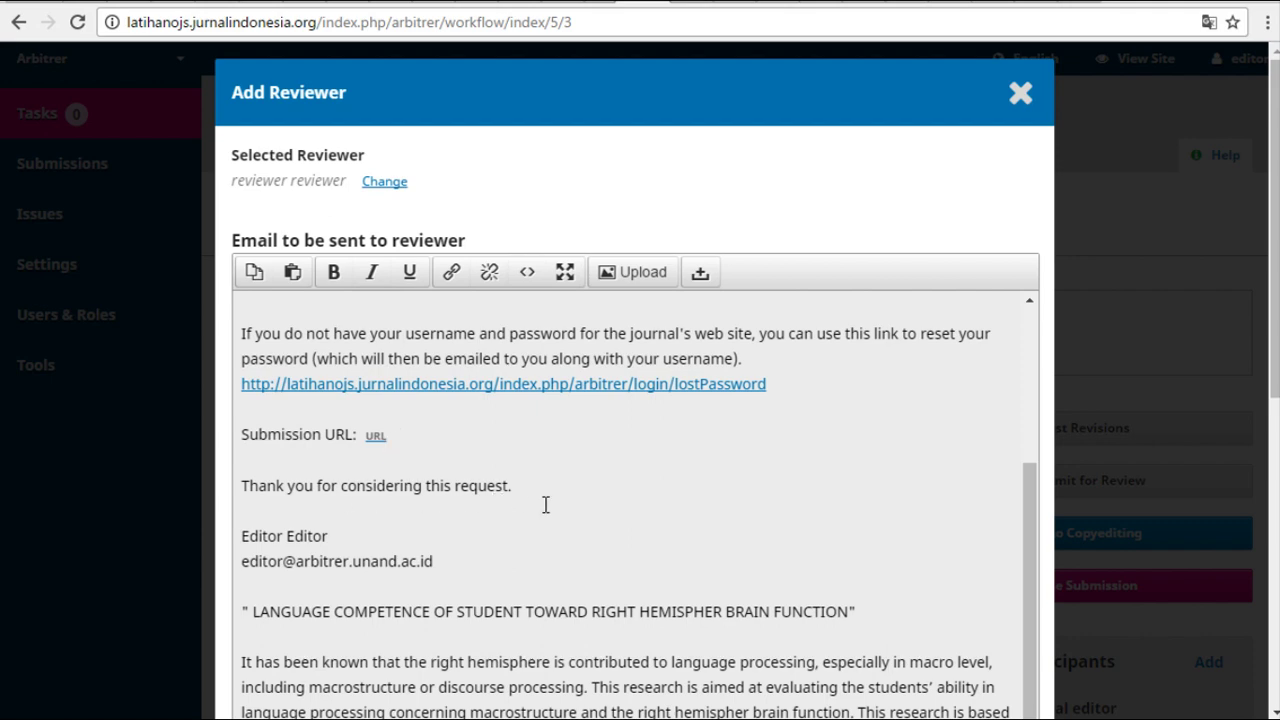
{"action": "scroll", "coordinate": [471, 570], "scroll_direction": "down", "scroll_amount": 3}
{"action": "scroll", "coordinate": [369, 502], "scroll_direction": "down", "scroll_amount": 5}
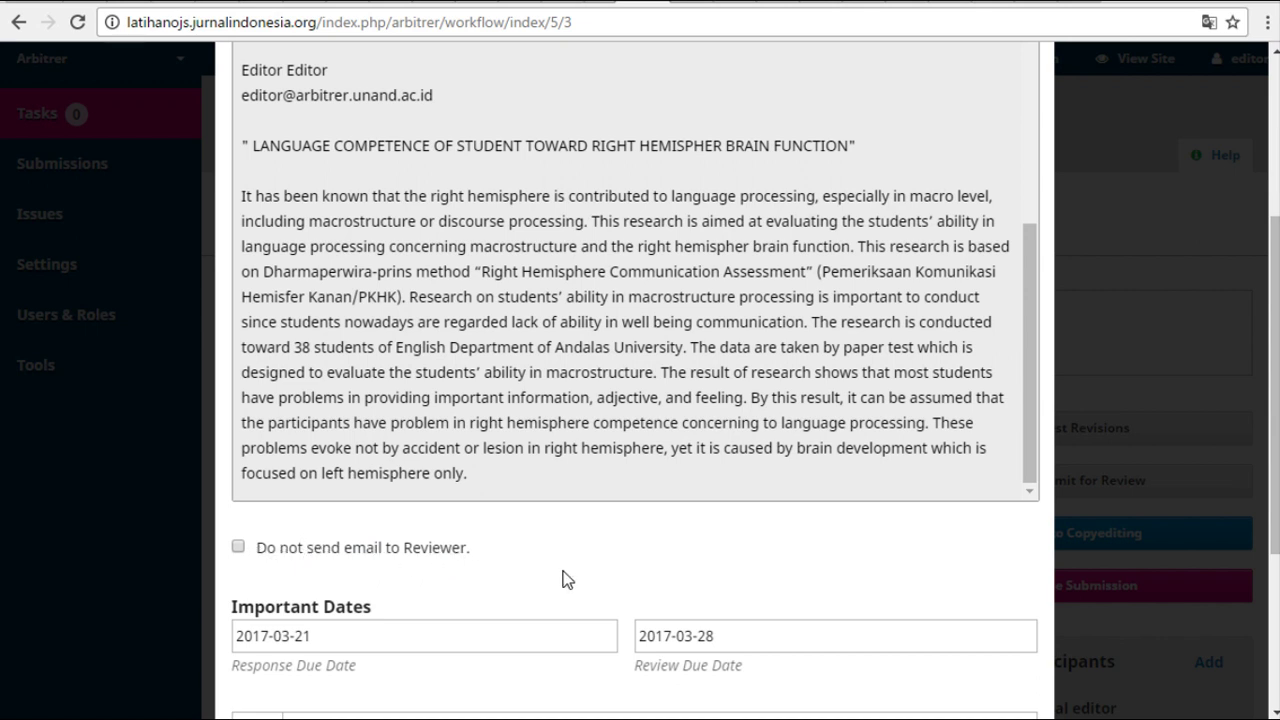
{"action": "scroll", "coordinate": [563, 580], "scroll_direction": "up", "scroll_amount": 7}
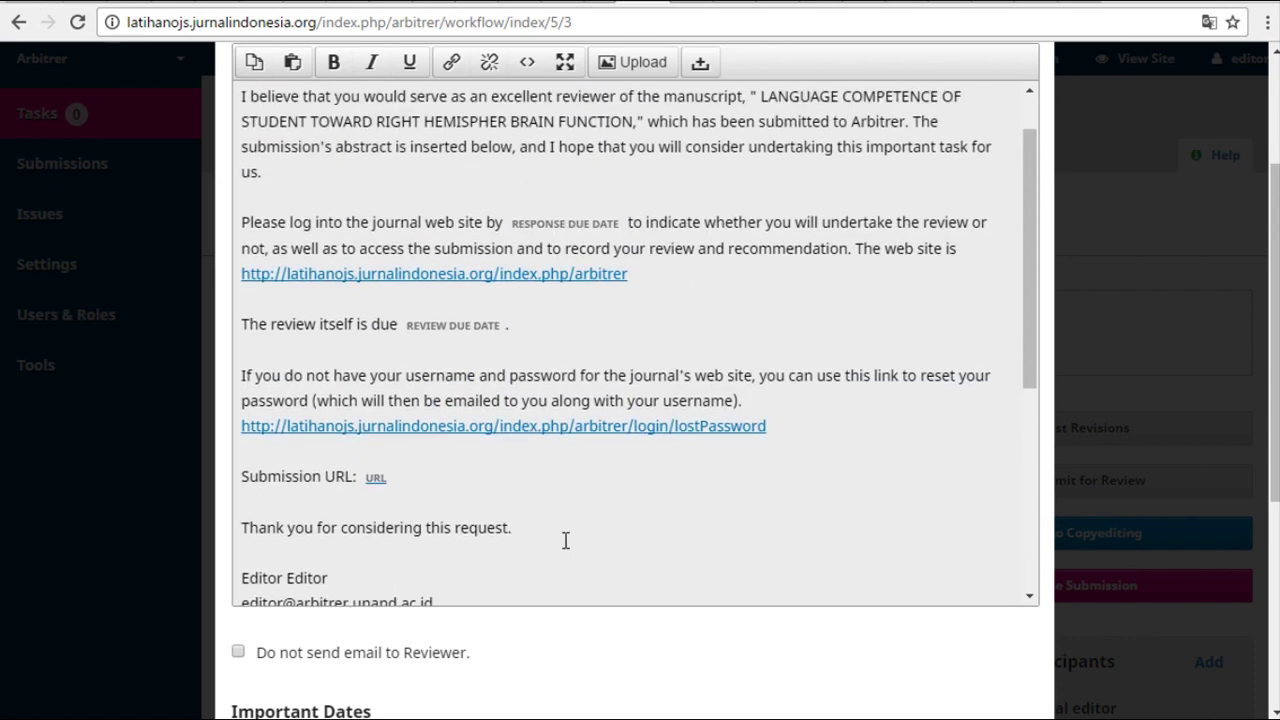
{"action": "scroll", "coordinate": [565, 540], "scroll_direction": "up", "scroll_amount": 1}
{"action": "scroll", "coordinate": [560, 520], "scroll_direction": "down", "scroll_amount": 4}
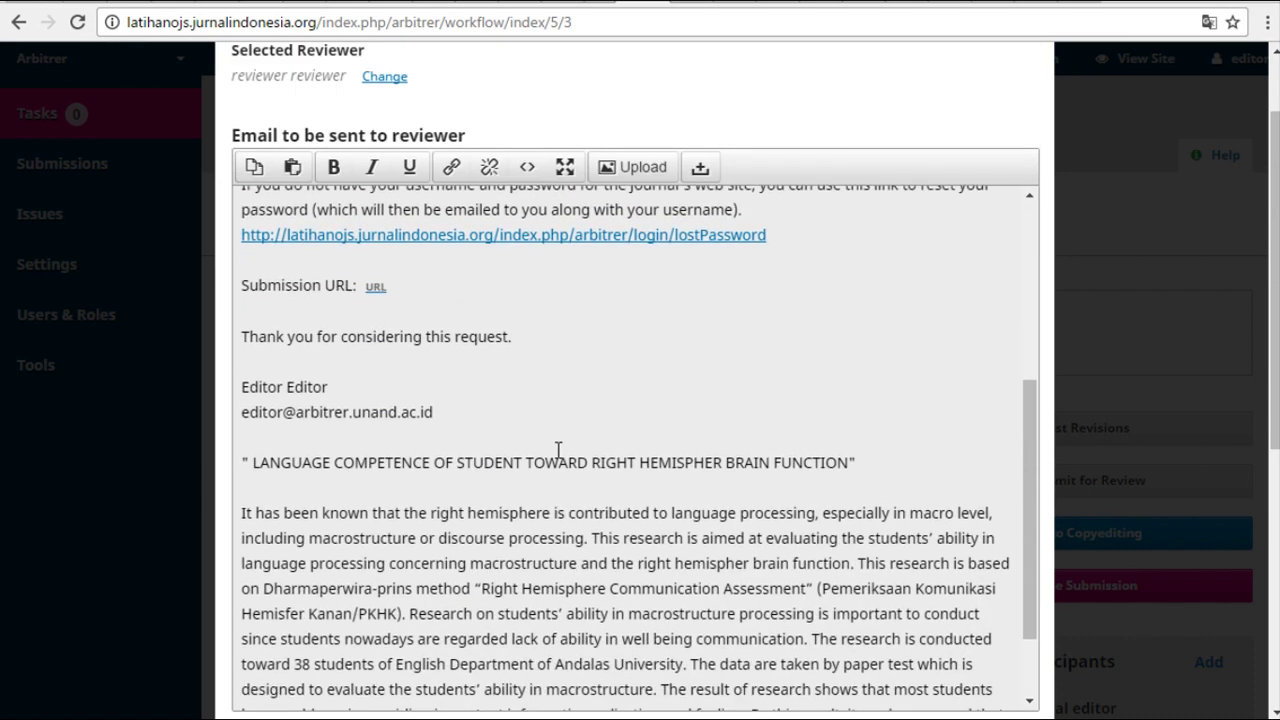
{"action": "scroll", "coordinate": [558, 452], "scroll_direction": "down", "scroll_amount": 5}
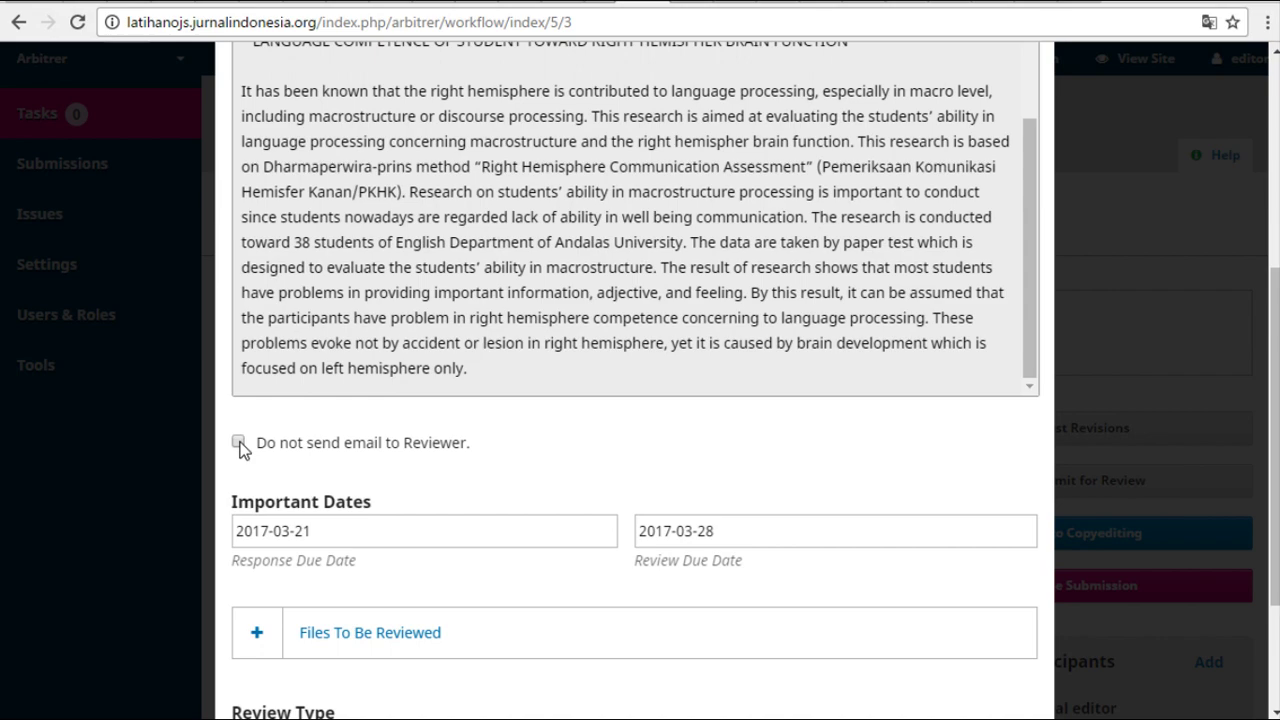
{"action": "scroll", "coordinate": [563, 293], "scroll_direction": "up", "scroll_amount": 10}
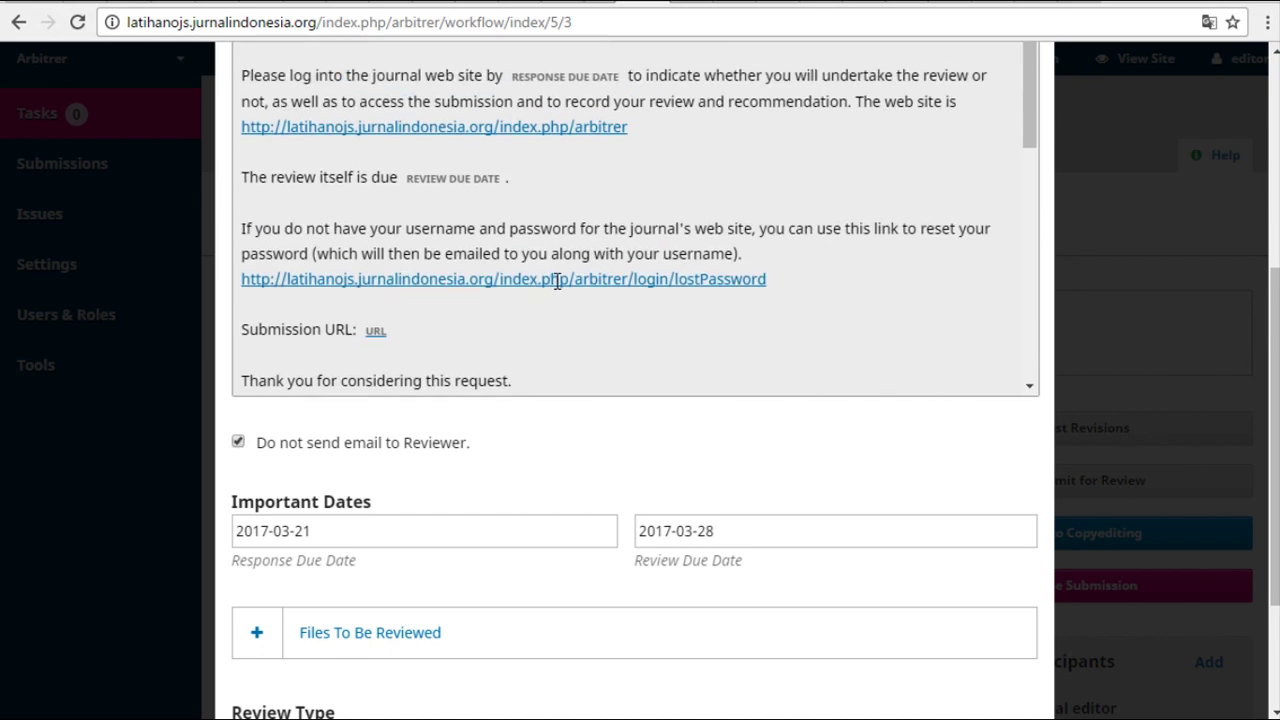
{"action": "scroll", "coordinate": [510, 280], "scroll_direction": "down", "scroll_amount": 10}
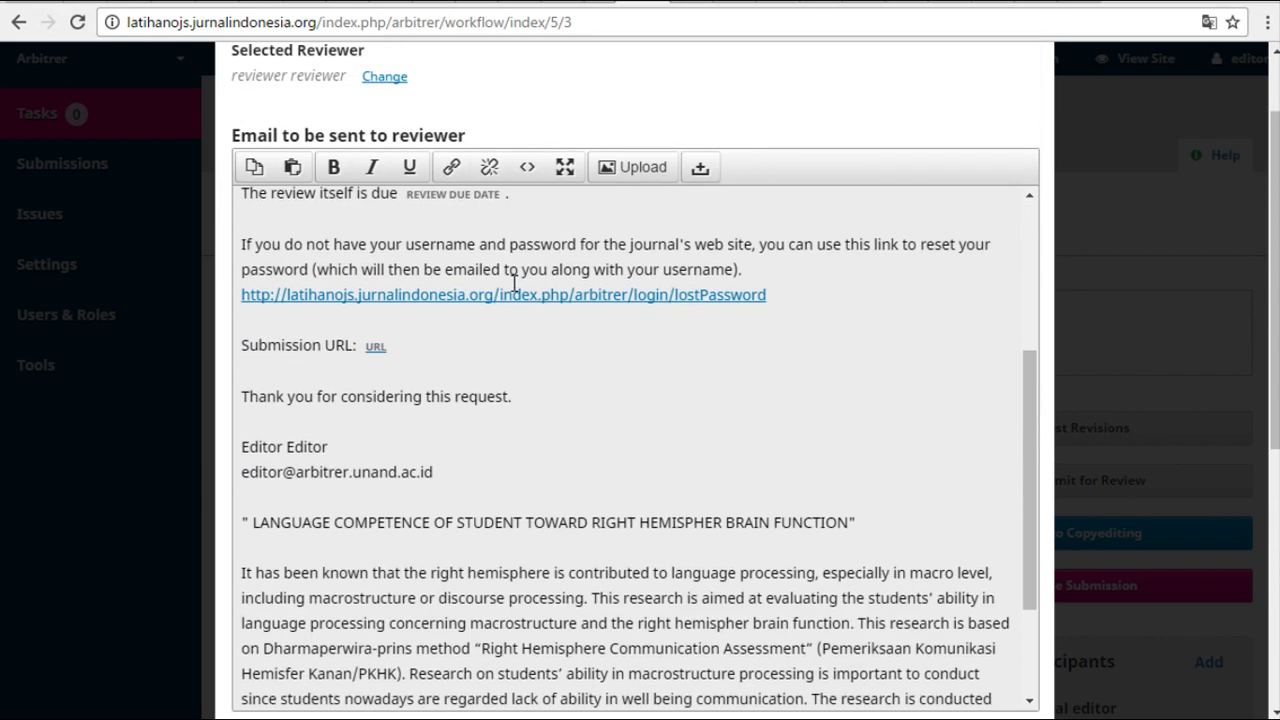
{"action": "scroll", "coordinate": [590, 459], "scroll_direction": "down", "scroll_amount": 1}
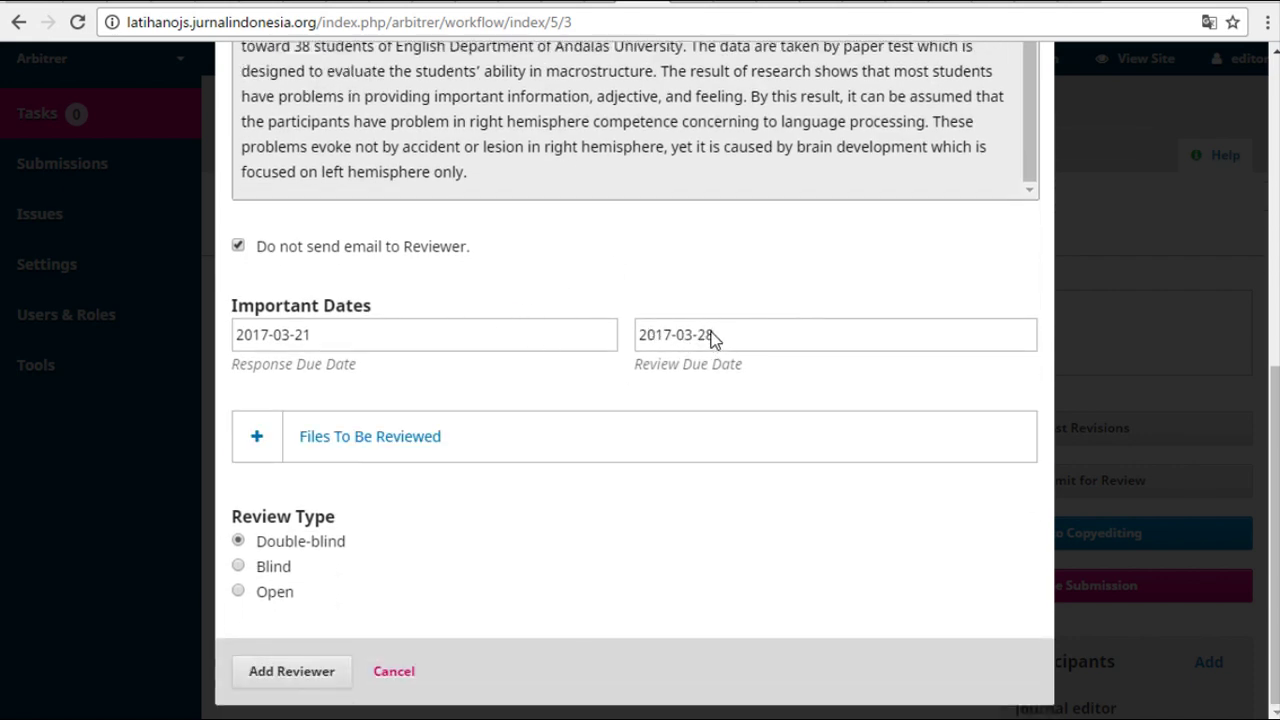
{"action": "left_click", "coordinate": [256, 442]}
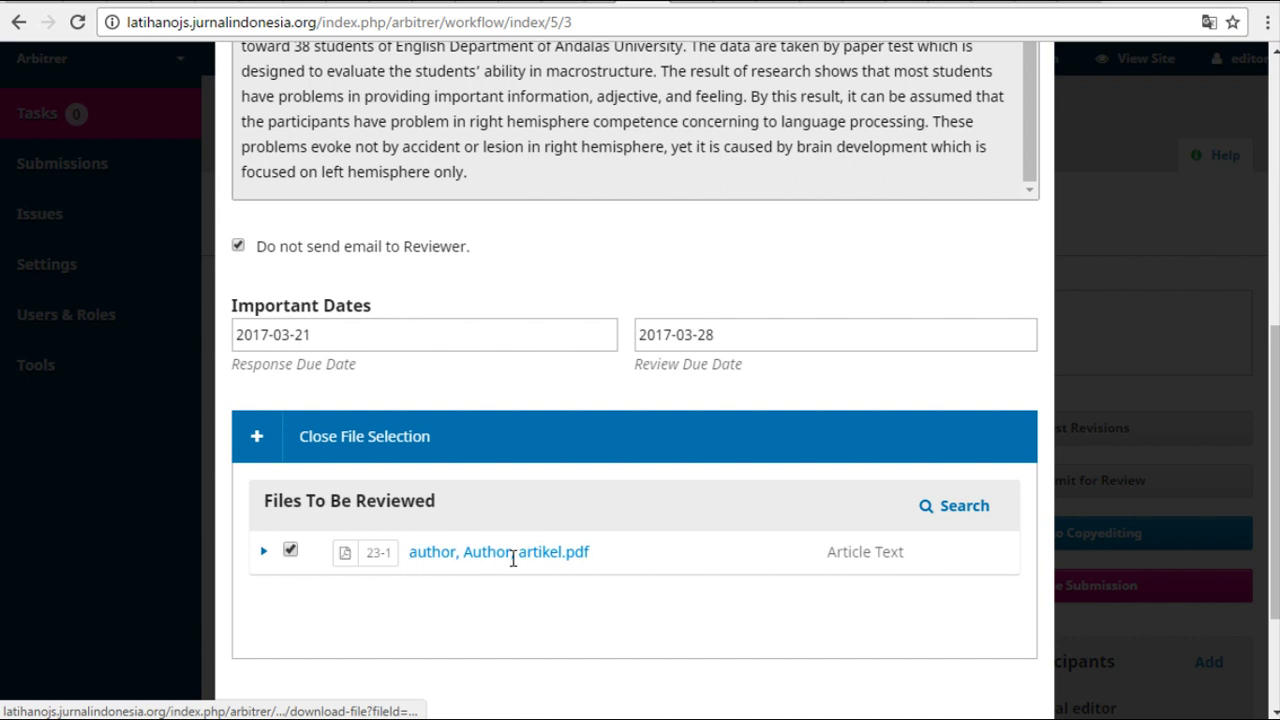
{"action": "left_click", "coordinate": [259, 438]}
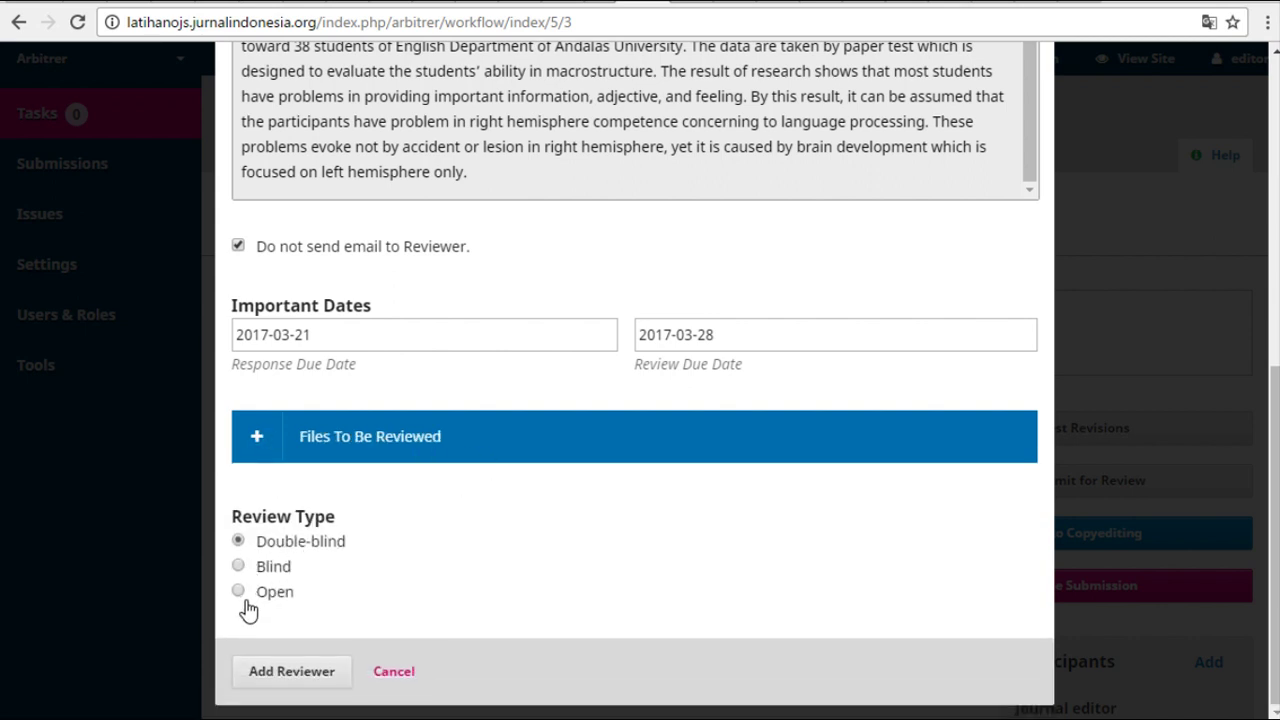
{"action": "left_click", "coordinate": [277, 674]}
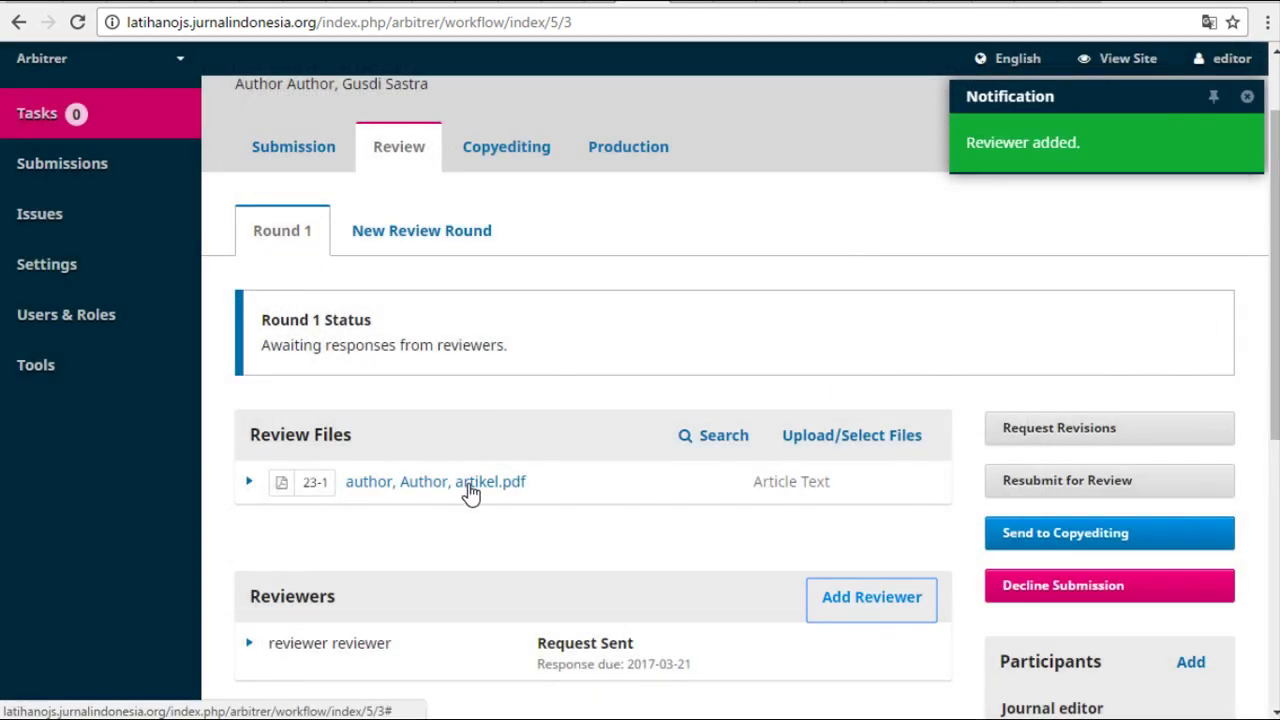
Step: Scroll the Review tab to verify the Reviewers list shows the new reviewer at Request Sent
{"action": "scroll", "coordinate": [700, 551], "scroll_direction": "down", "scroll_amount": 1}
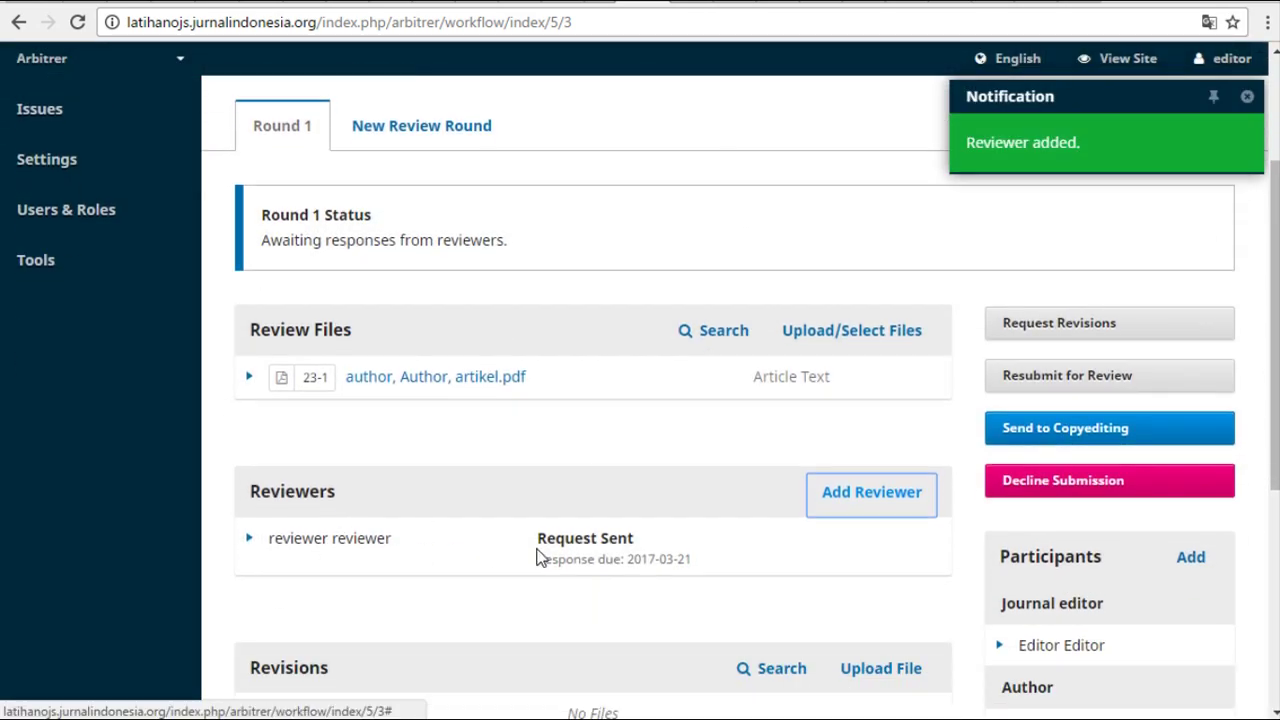
{"action": "scroll", "coordinate": [640, 565], "scroll_direction": "down", "scroll_amount": 1}
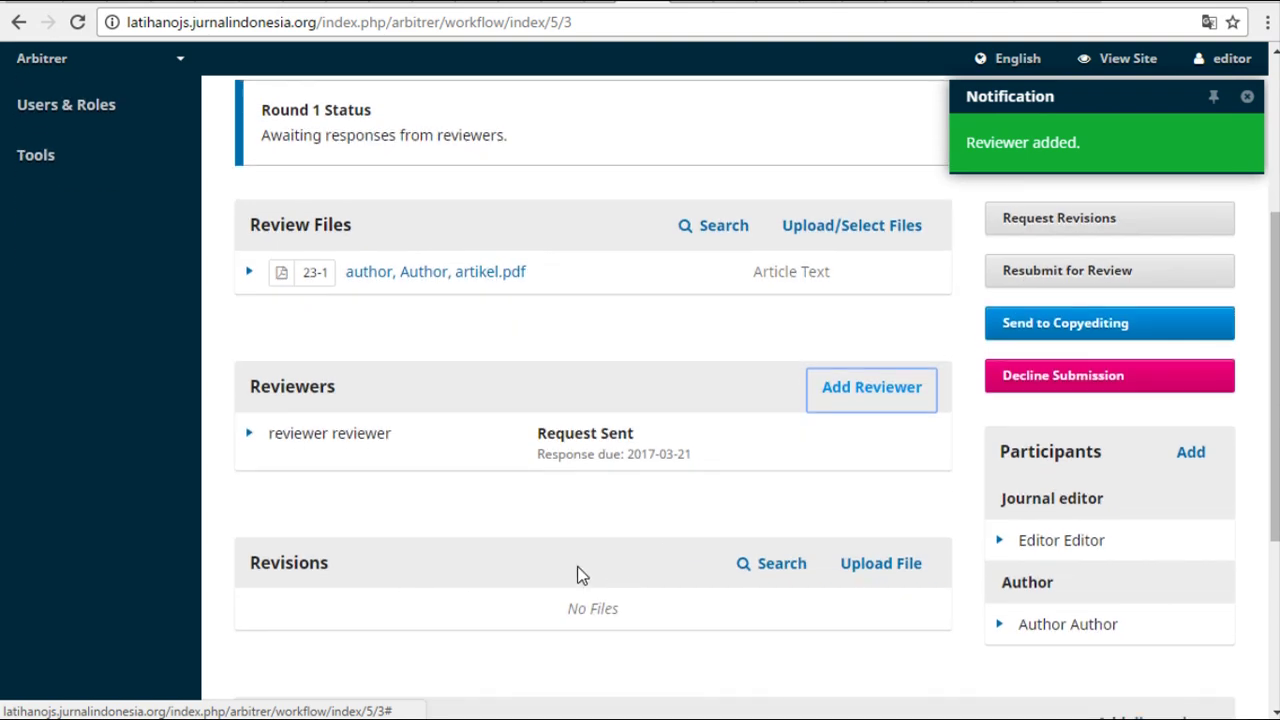
{"action": "scroll", "coordinate": [617, 516], "scroll_direction": "up", "scroll_amount": 3}
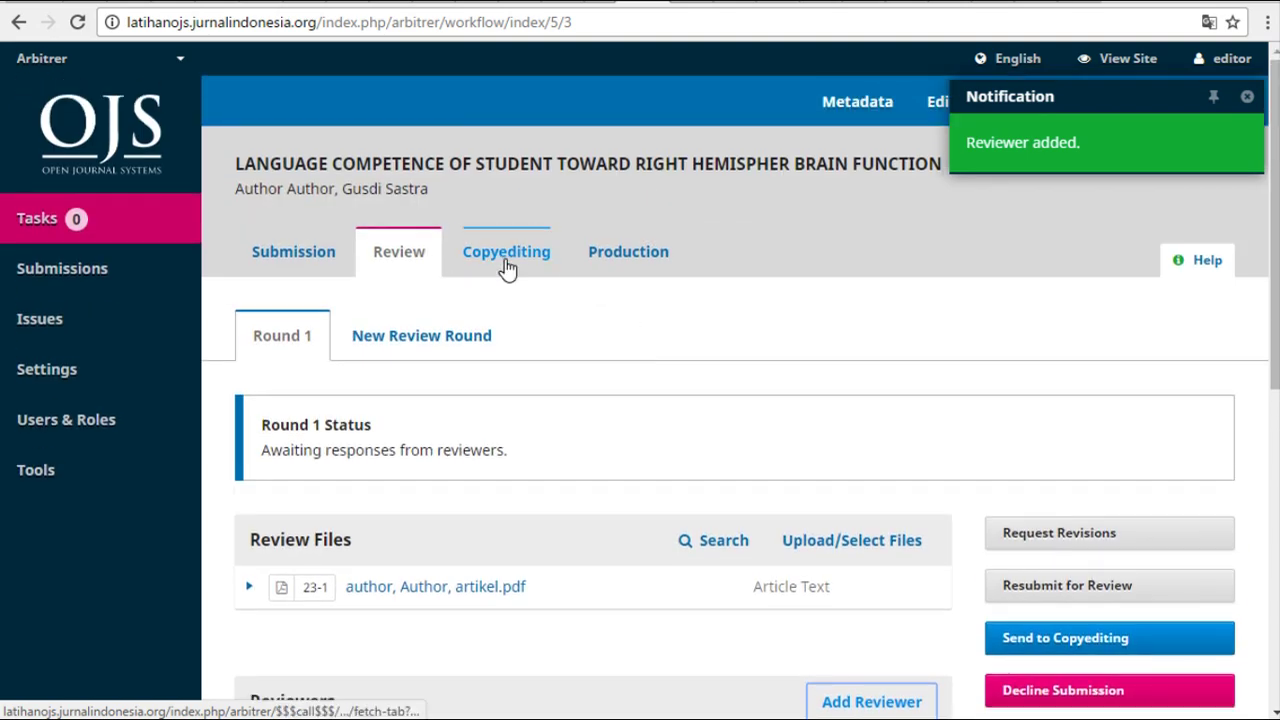